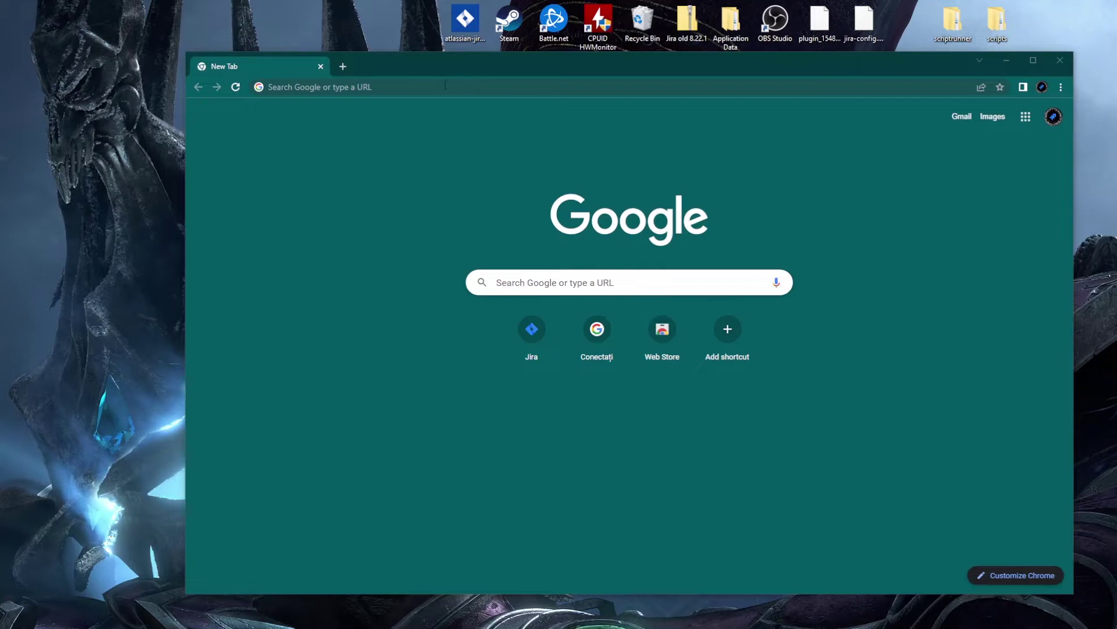
Step: Search Google for "download jira software for windows"
click(447, 85)
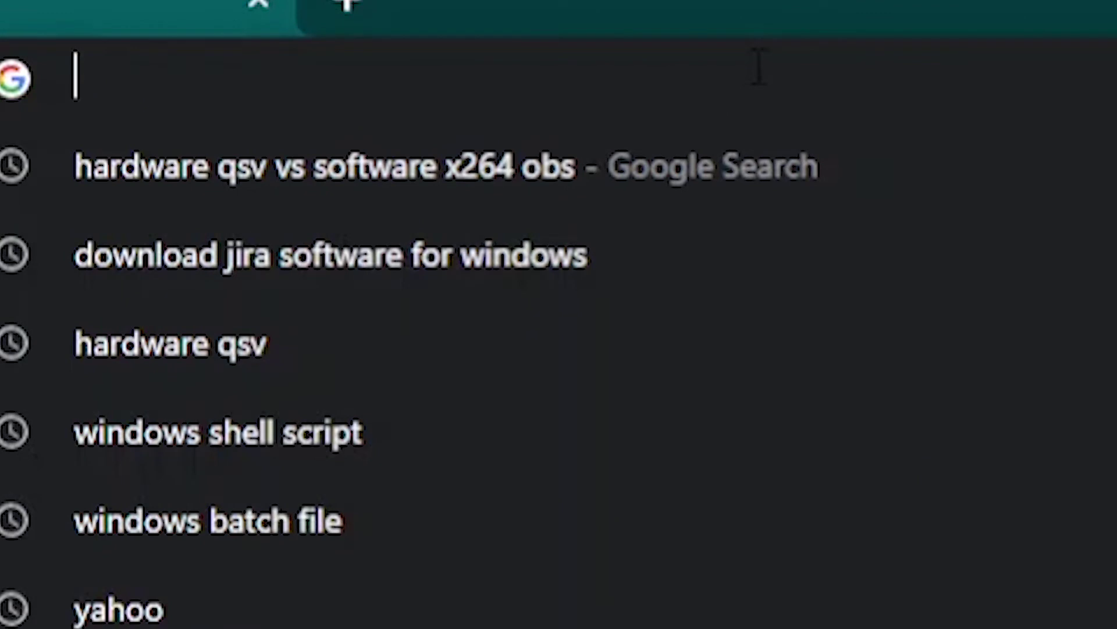
text(do)
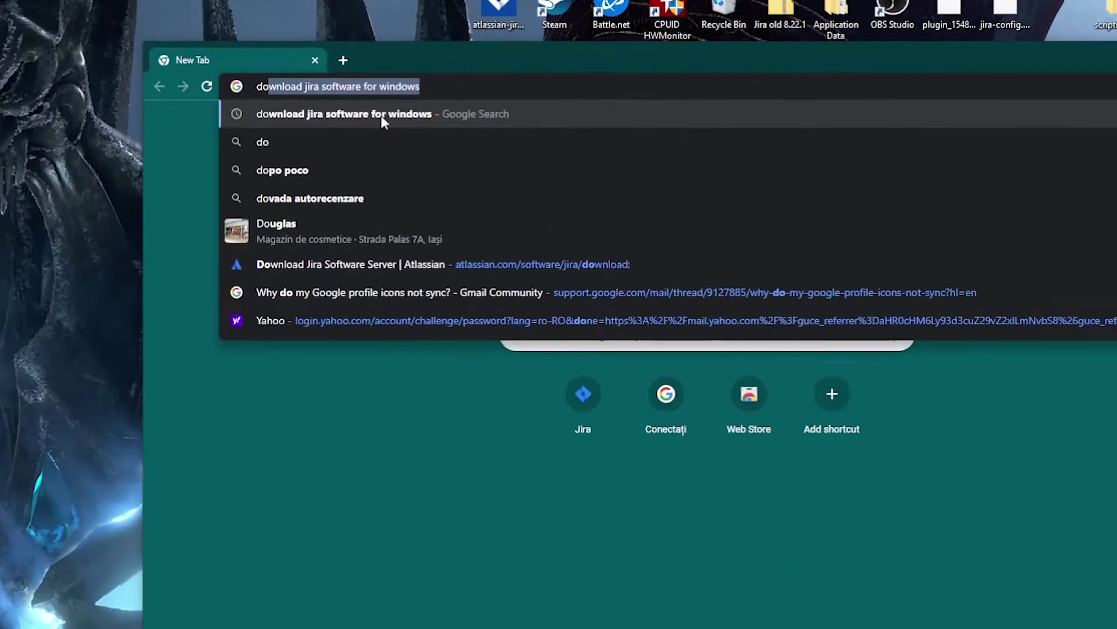
click(429, 147)
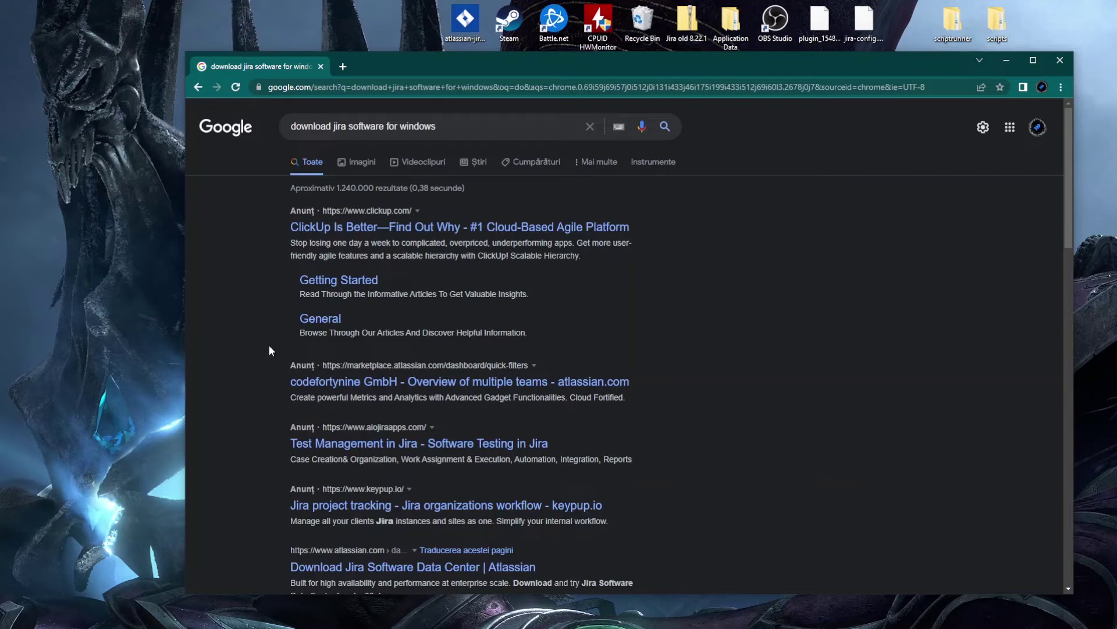
Step: Open Atlassian's "Download Jira Software Server" search result in a new tab and review the offered releases
scroll(261, 346, down, 4)
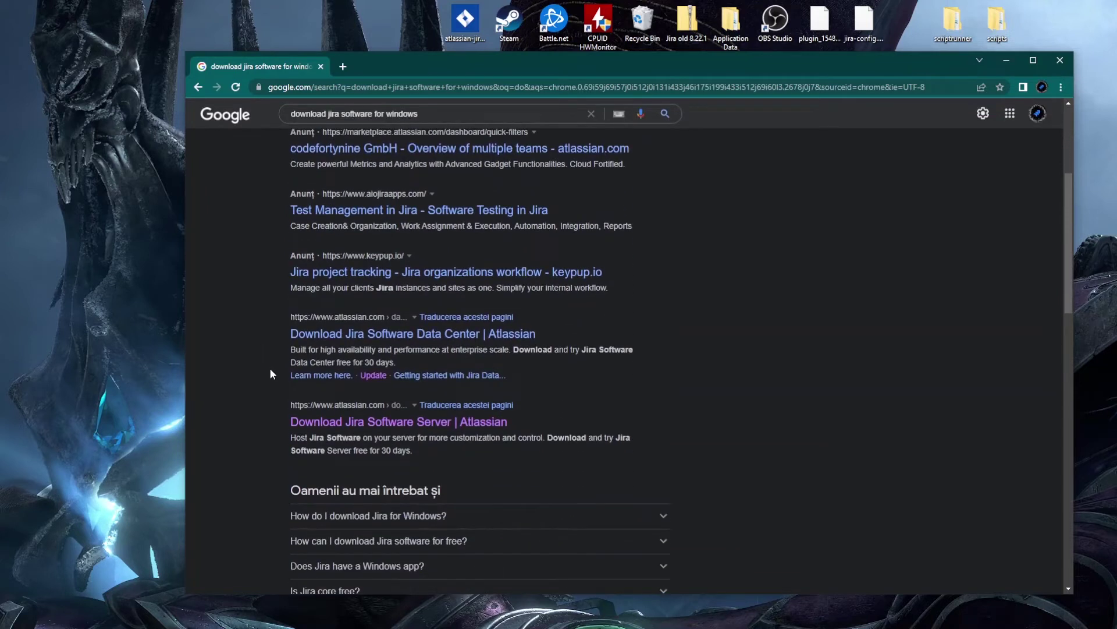
middle_click(317, 426)
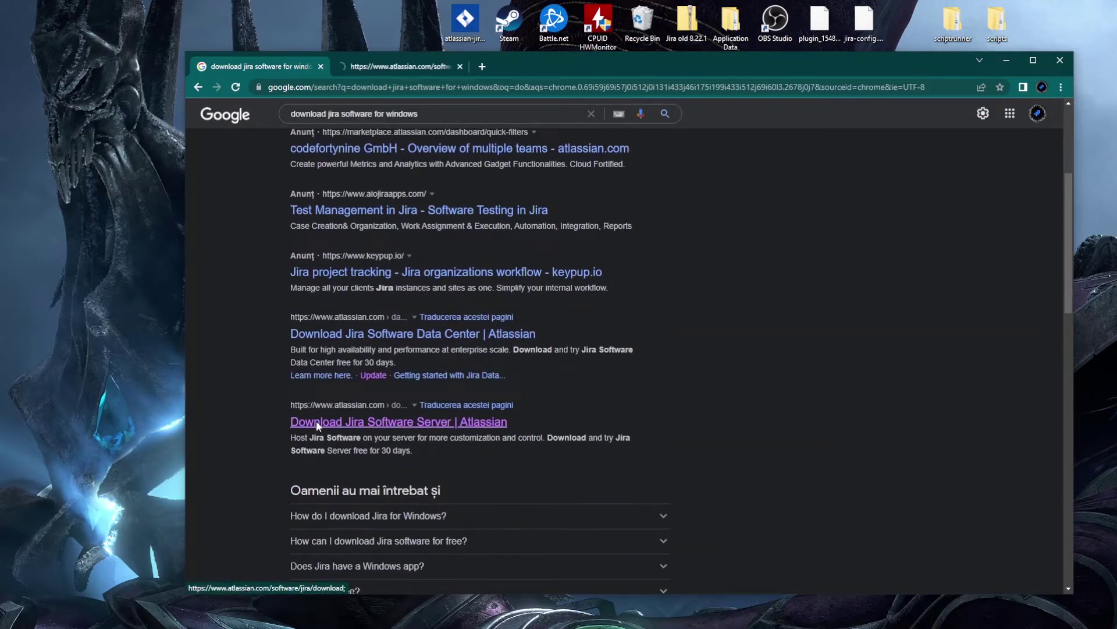
click(385, 66)
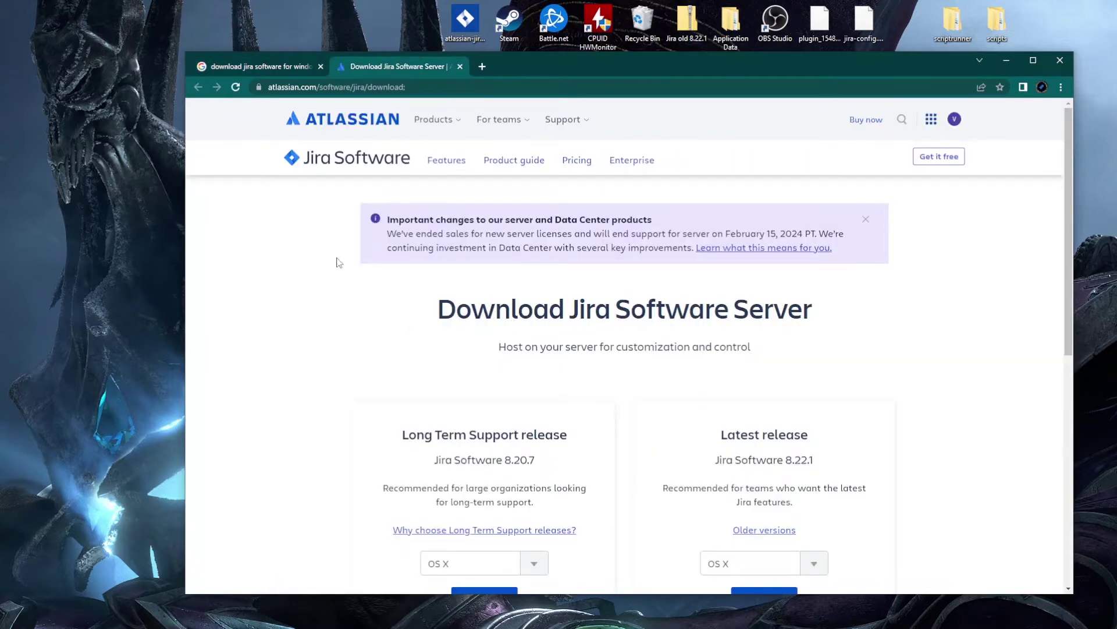
scroll(340, 280, down, 2)
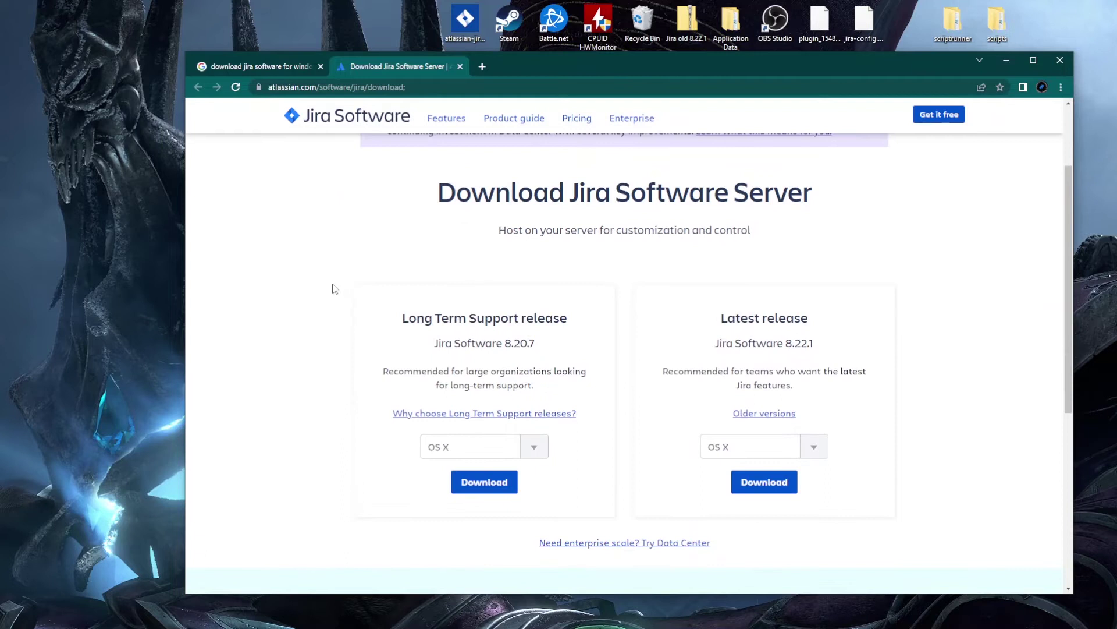
scroll(335, 288, up, 1)
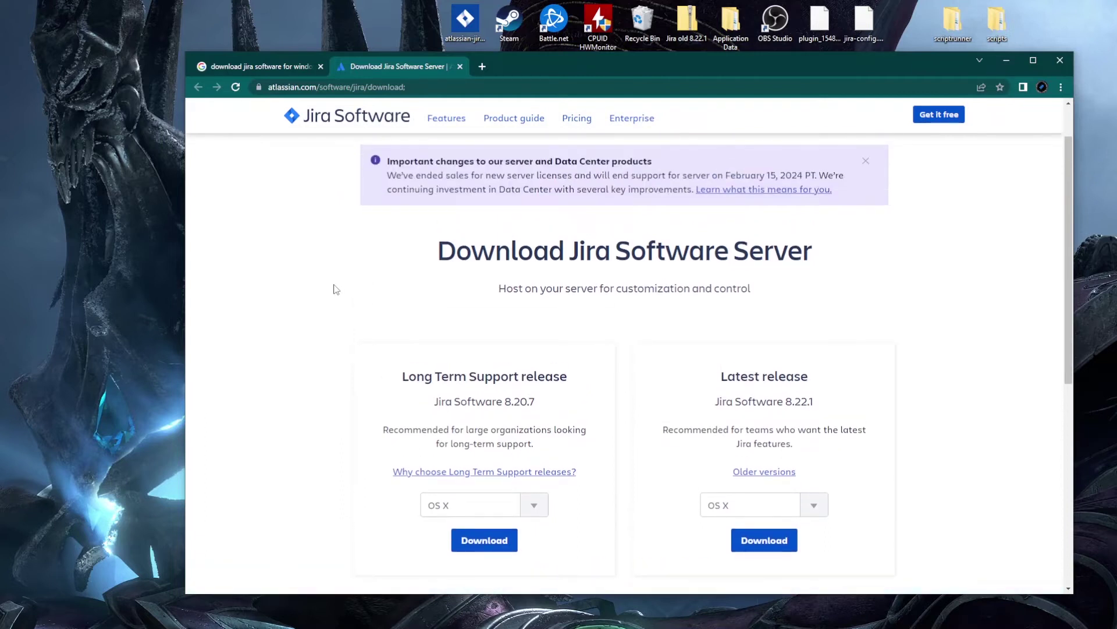
scroll(335, 287, down, 1)
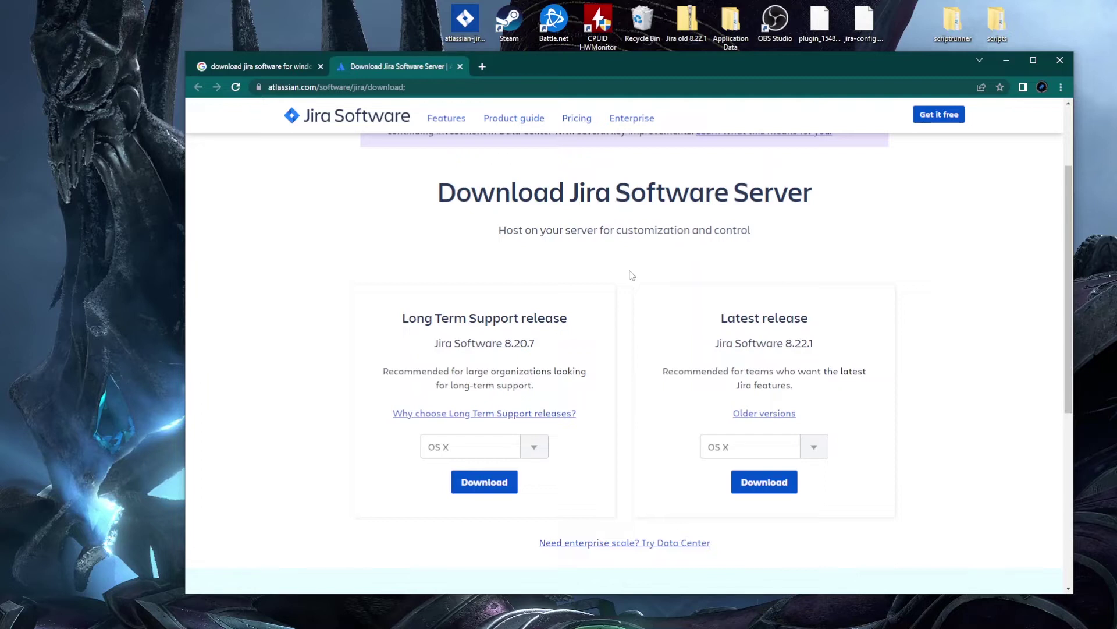
Step: Open the older versions page for the latest release in a new tab and expand the 8.0 version details
middle_click(757, 416)
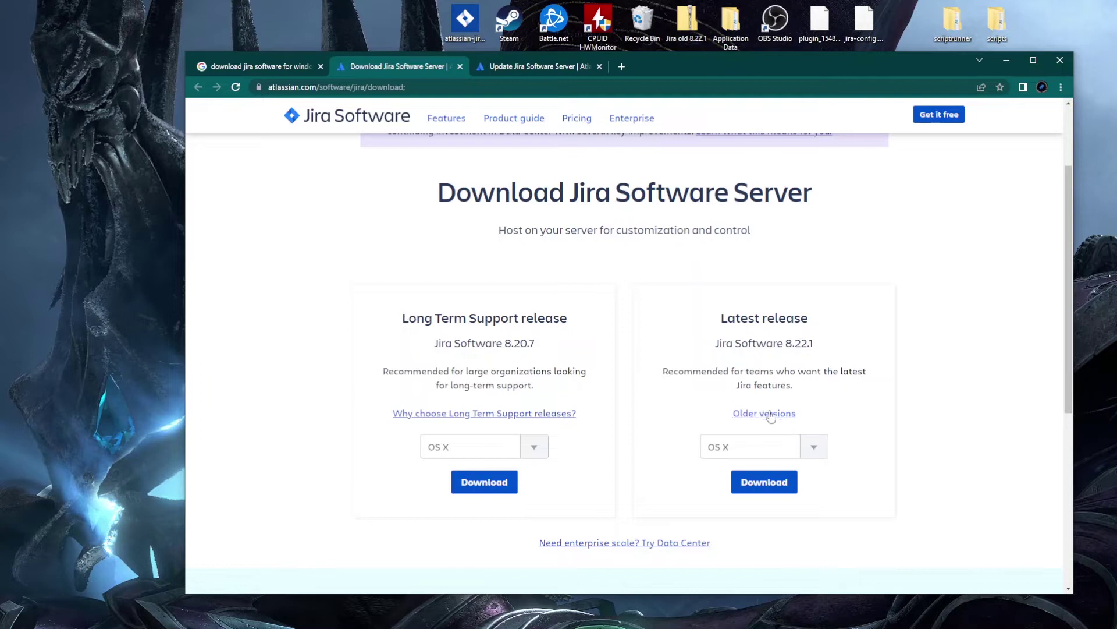
click(523, 66)
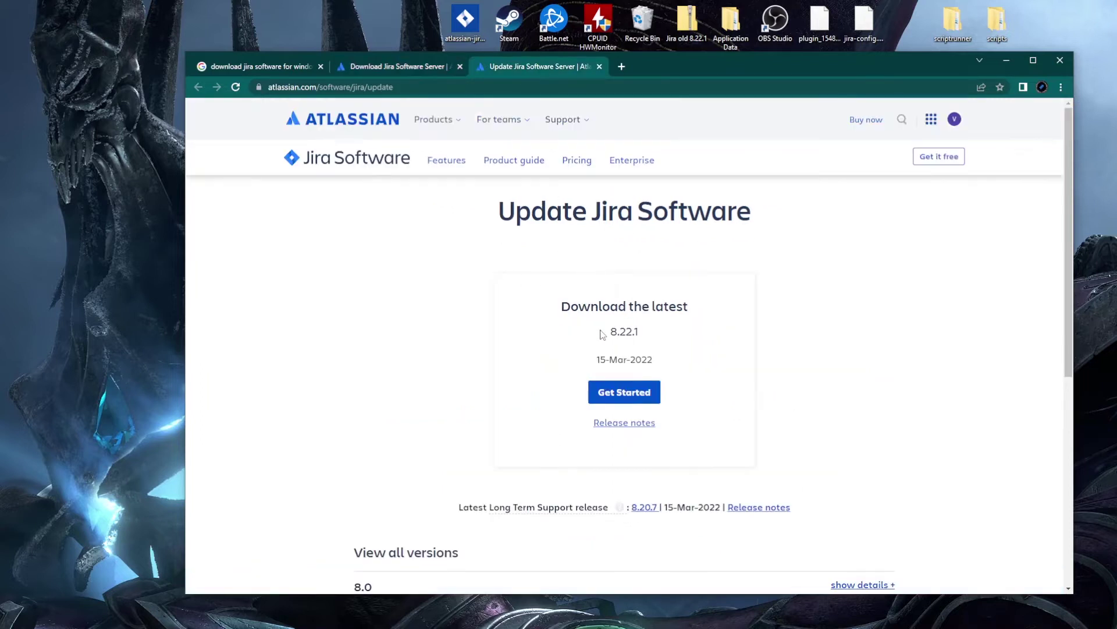
scroll(698, 326, down, 1)
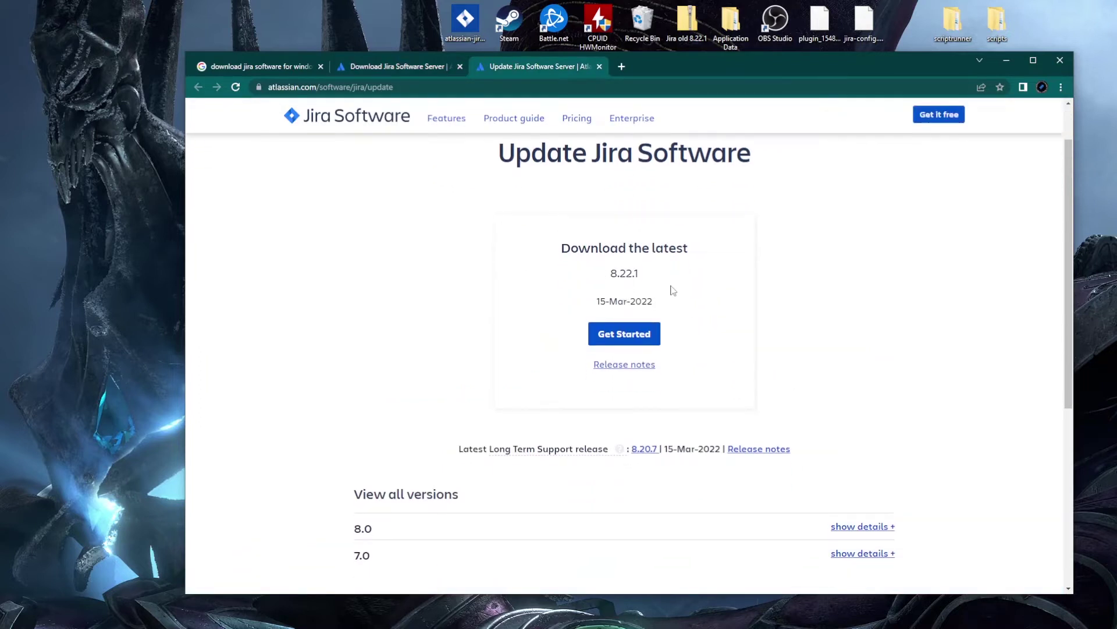
scroll(678, 300, down, 4)
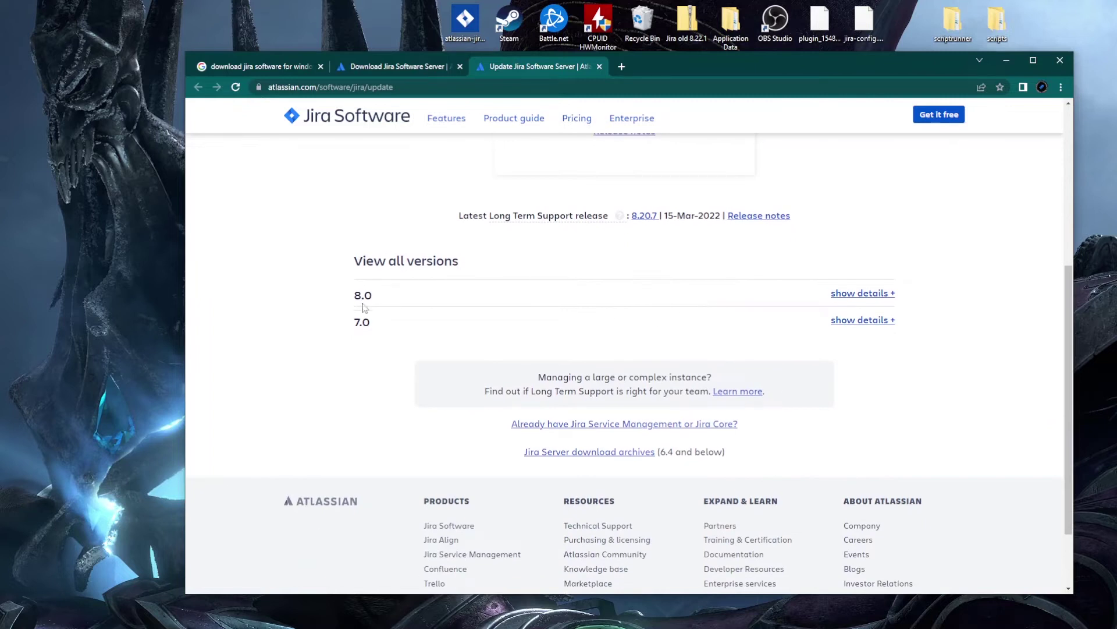
drag(382, 319, 354, 297)
click(379, 306)
click(398, 304)
click(858, 295)
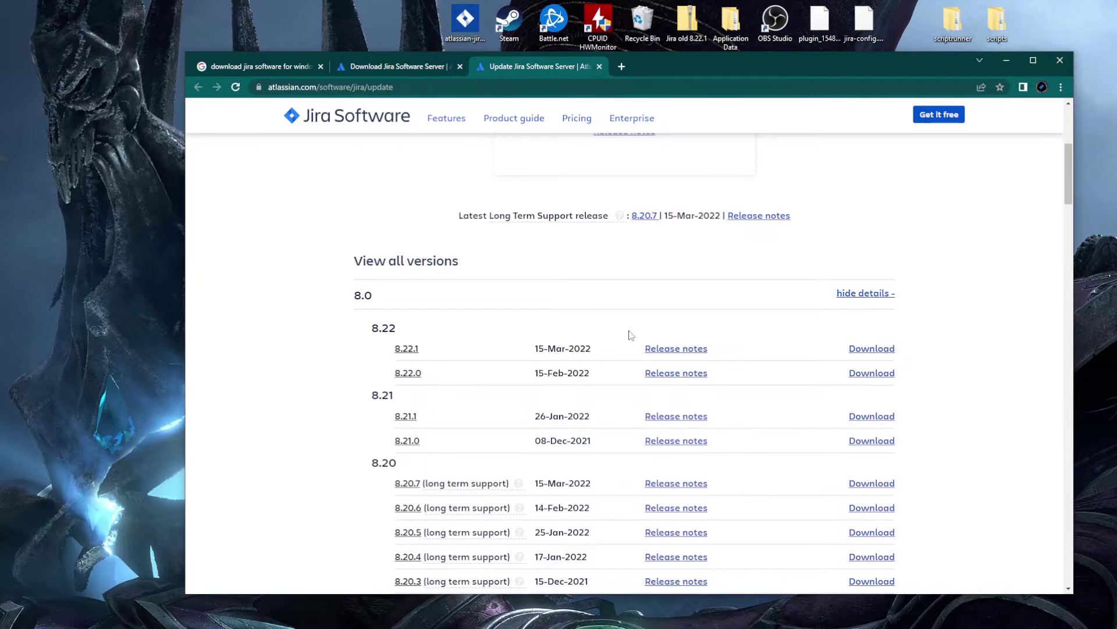
Step: Examine the list of Jira 8.x releases down to the 8.13 long term support versions, and close that page
scroll(630, 336, down, 5)
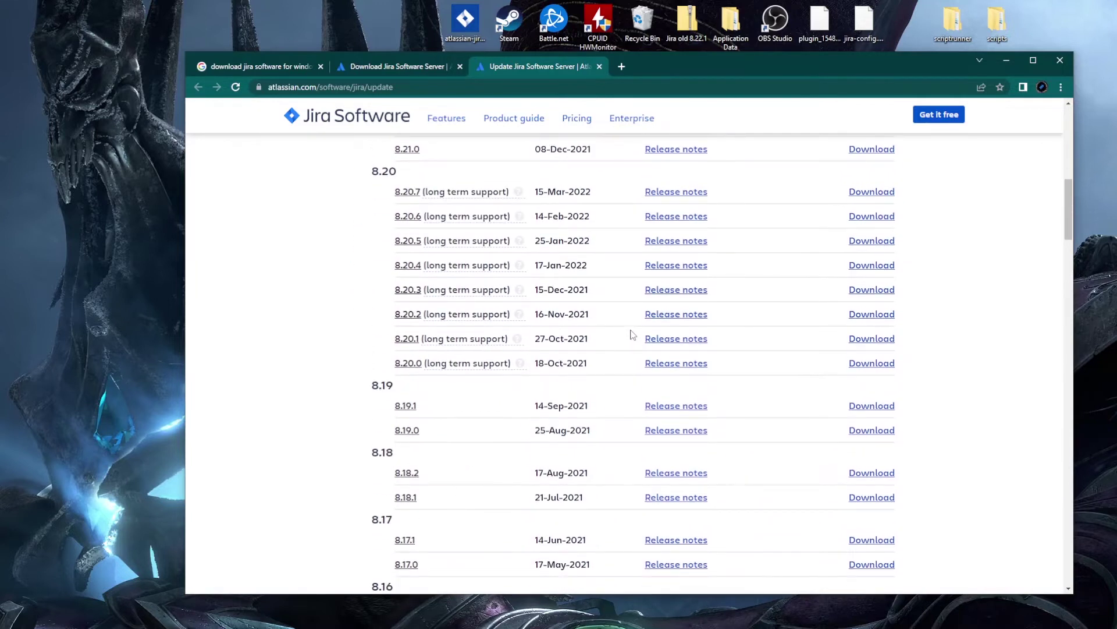
scroll(634, 335, down, 5)
scroll(634, 335, down, 2)
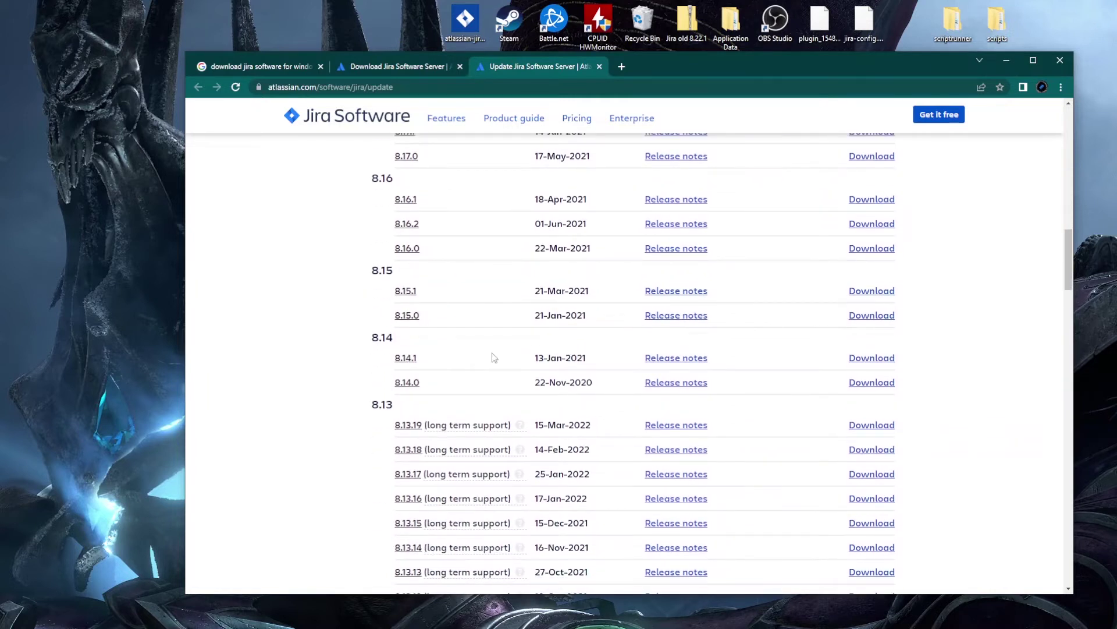
scroll(365, 425, down, 1)
drag(370, 349, 403, 350)
click(403, 349)
scroll(378, 407, down, 3)
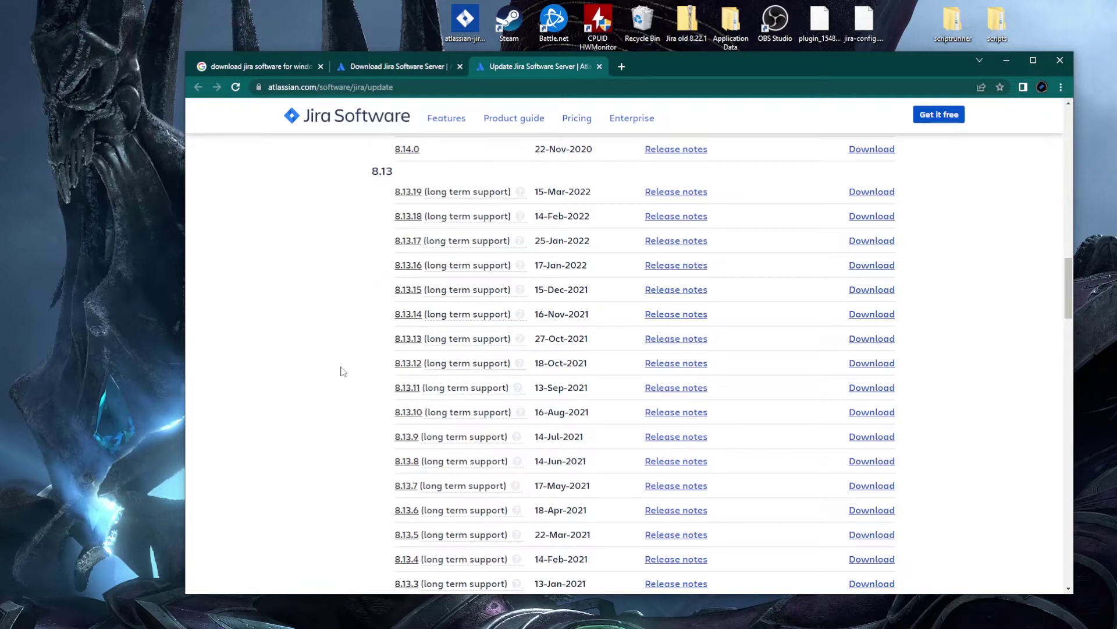
scroll(943, 357, down, 4)
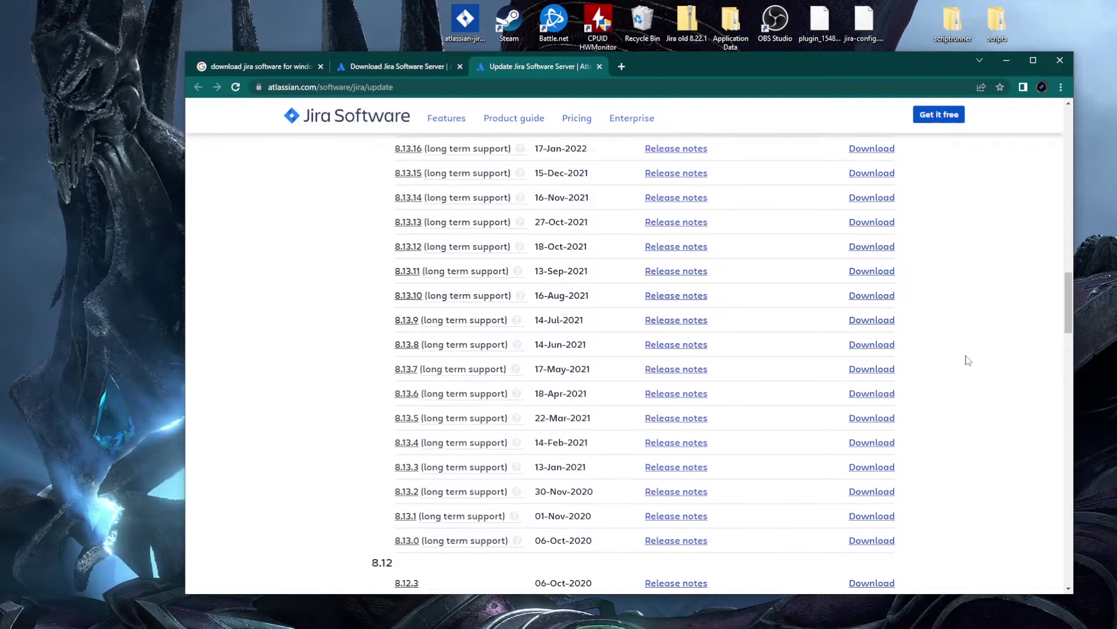
scroll(937, 347, up, 5)
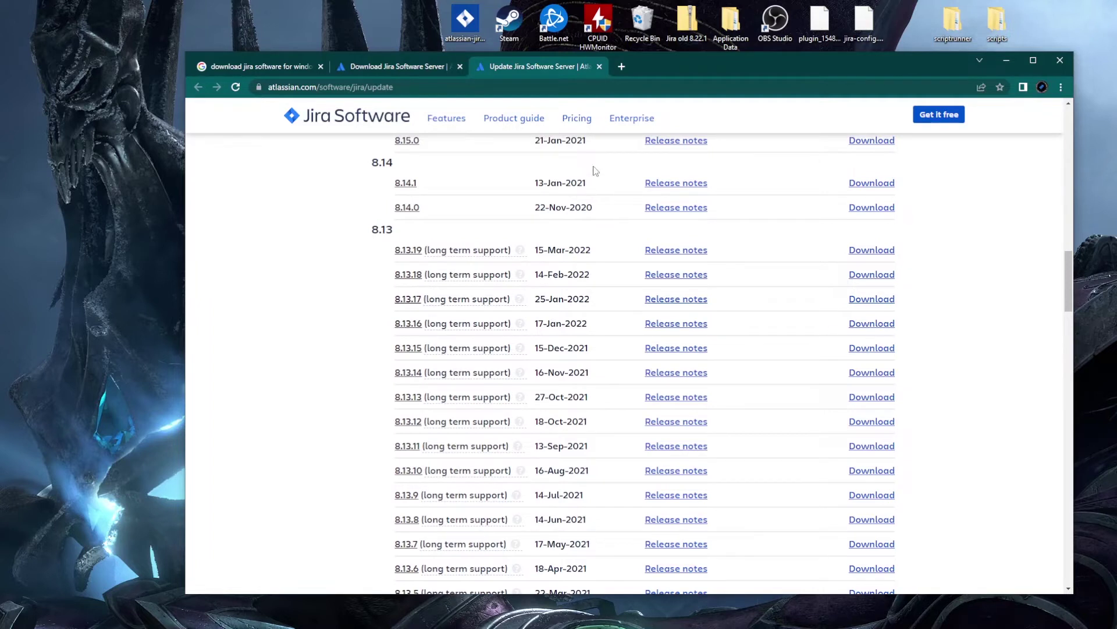
click(400, 68)
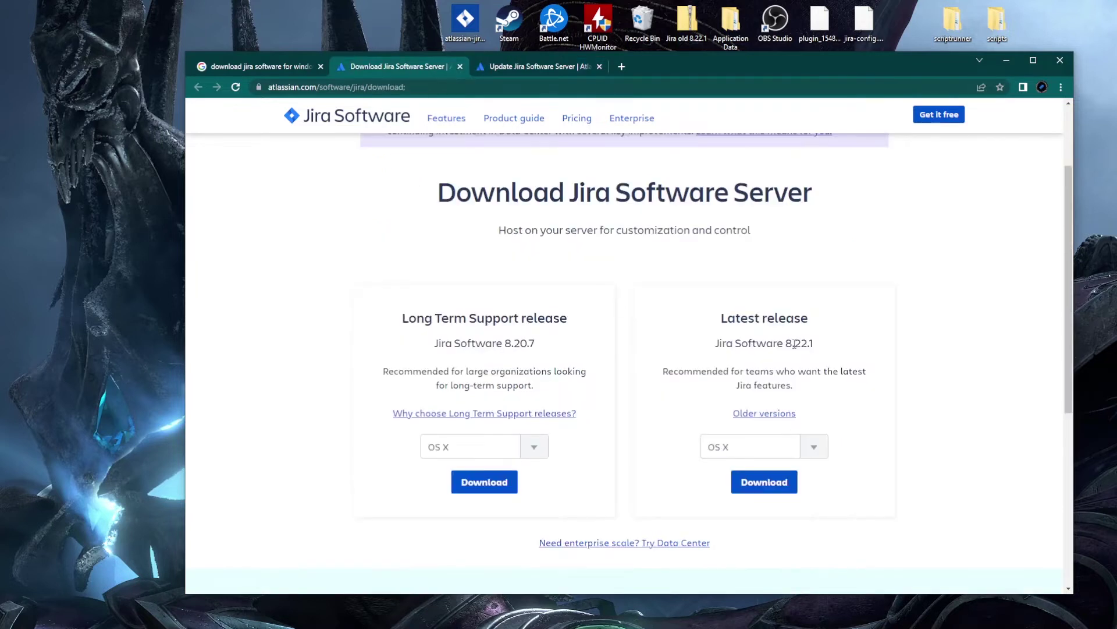
middle_click(519, 68)
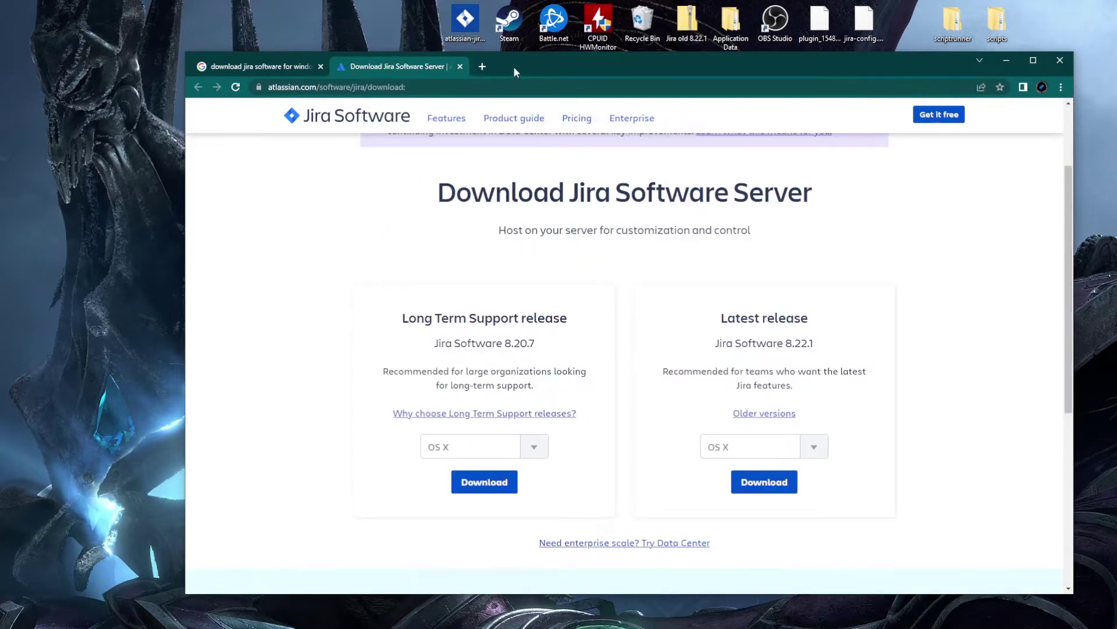
Step: Download the Windows 64 Bit installer of the latest release, Jira Software 8.22.1, agreeing to the license agreement and privacy policy
click(812, 448)
scroll(857, 432, down, 1)
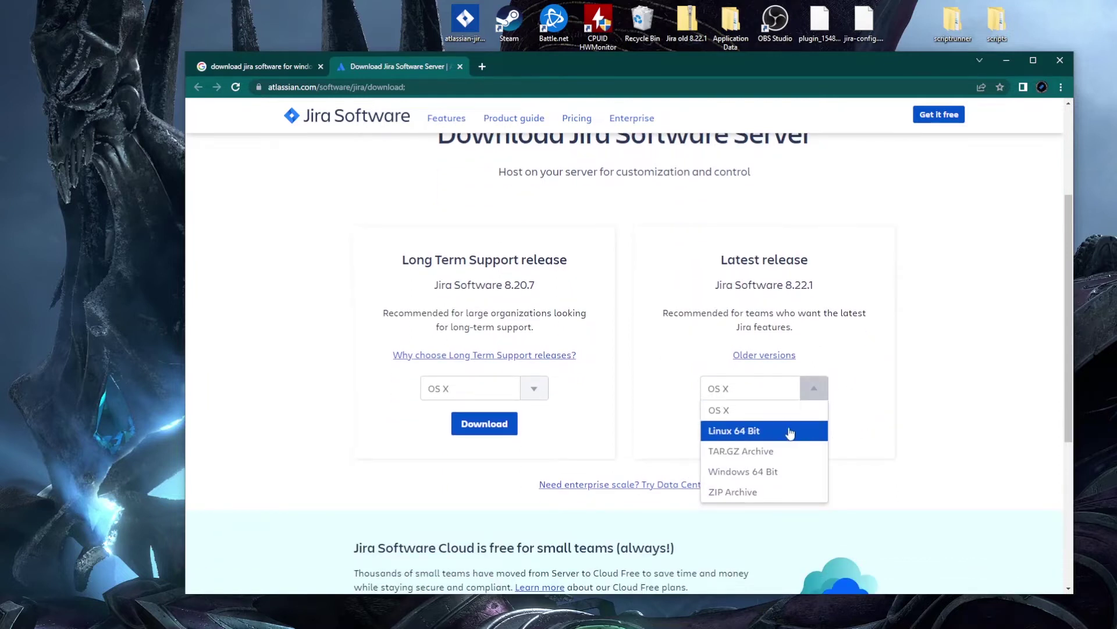
click(780, 478)
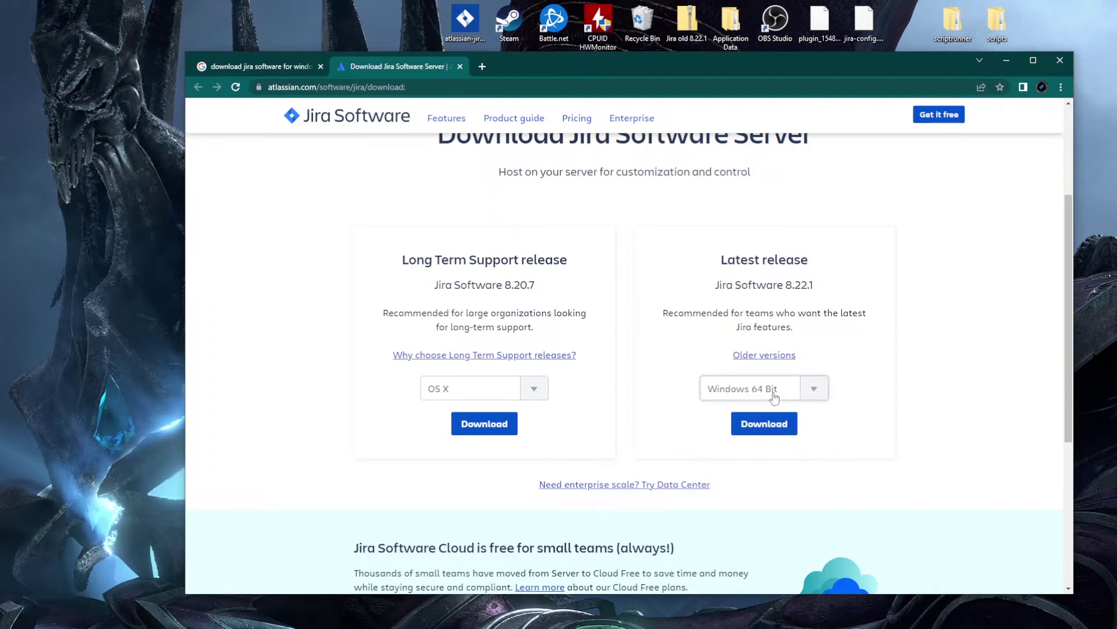
click(763, 425)
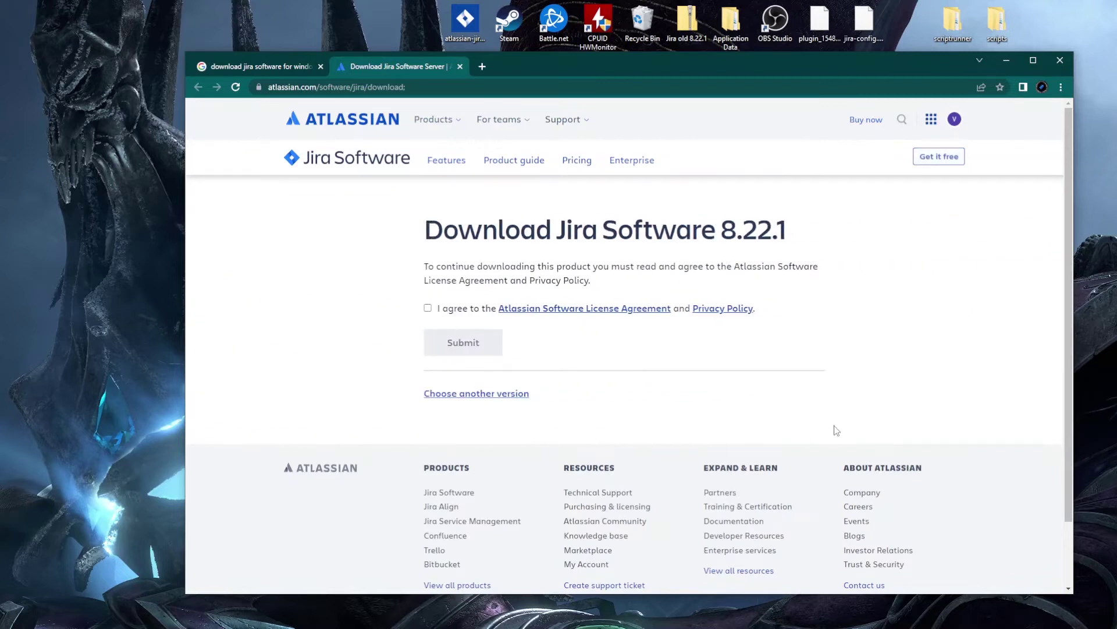
click(428, 308)
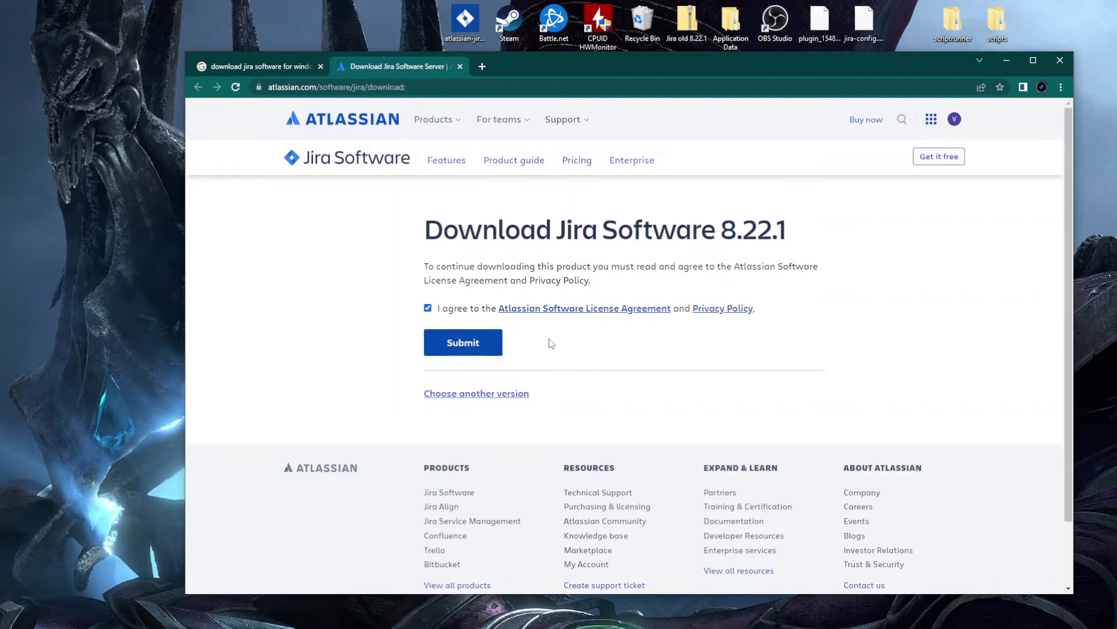
click(476, 348)
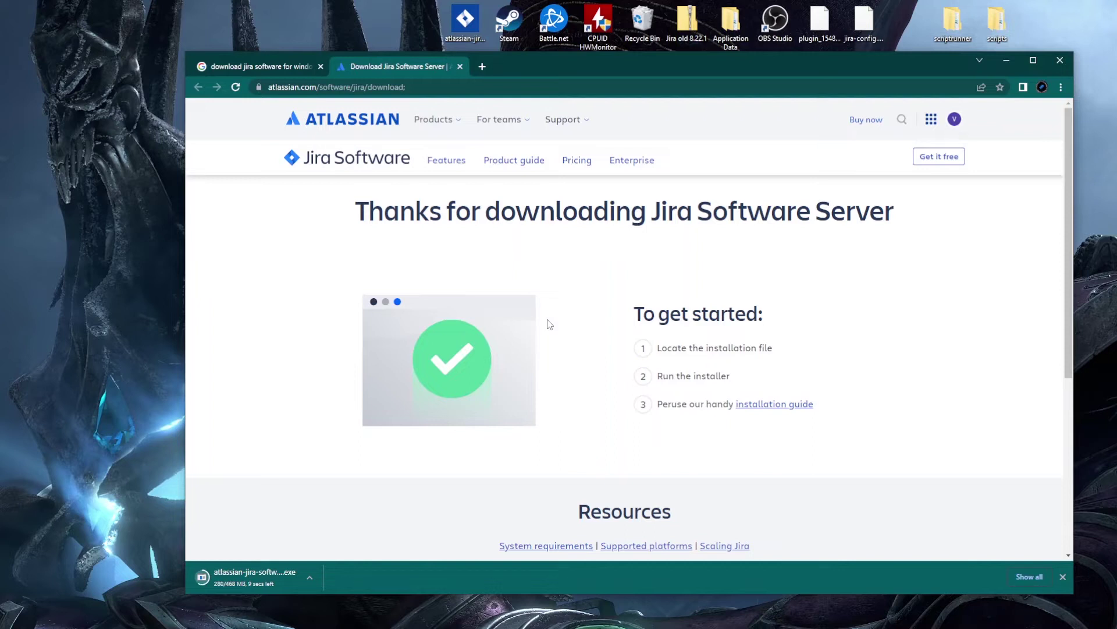
Step: Move the browser window clear of the desktop icons and run the Jira installer on the desktop as administrator
drag(563, 65, 546, 76)
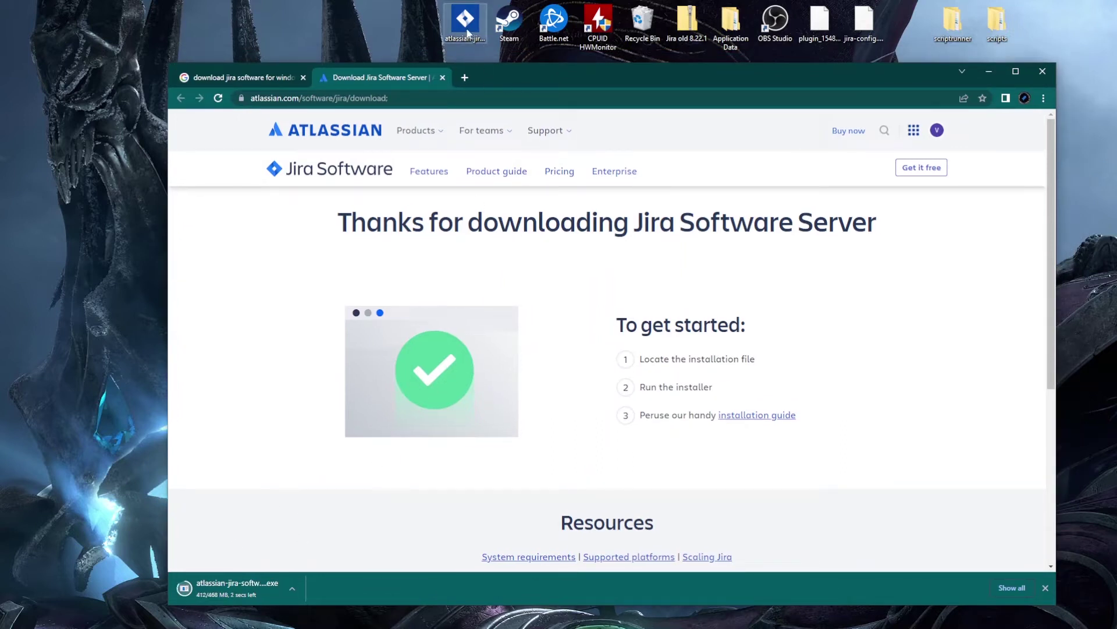
drag(510, 69, 497, 73)
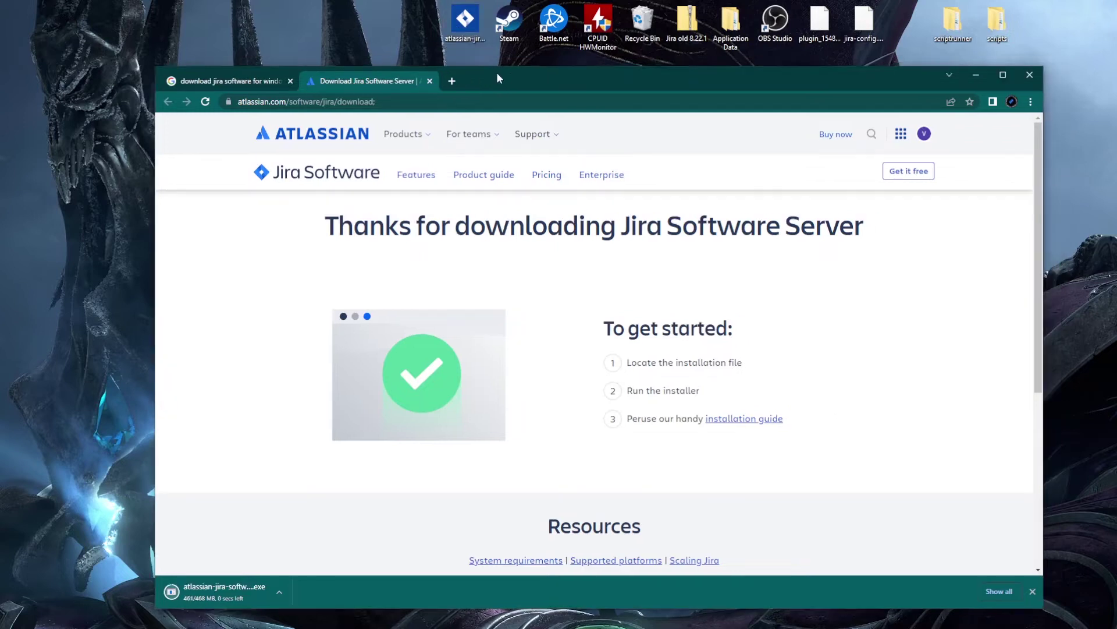
click(471, 32)
right_click(464, 23)
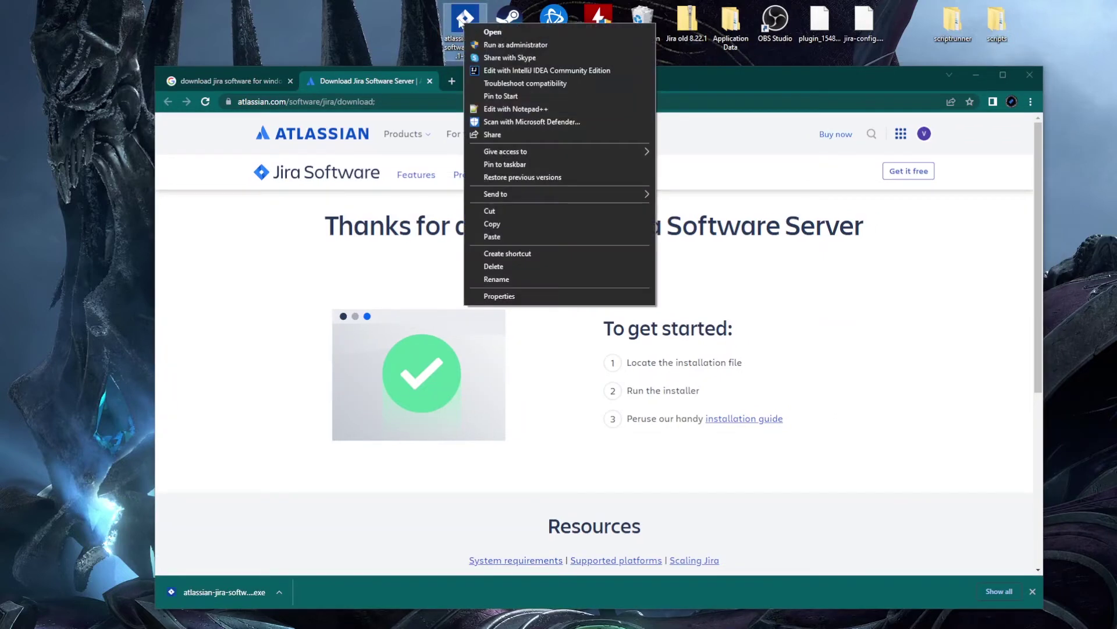
click(490, 45)
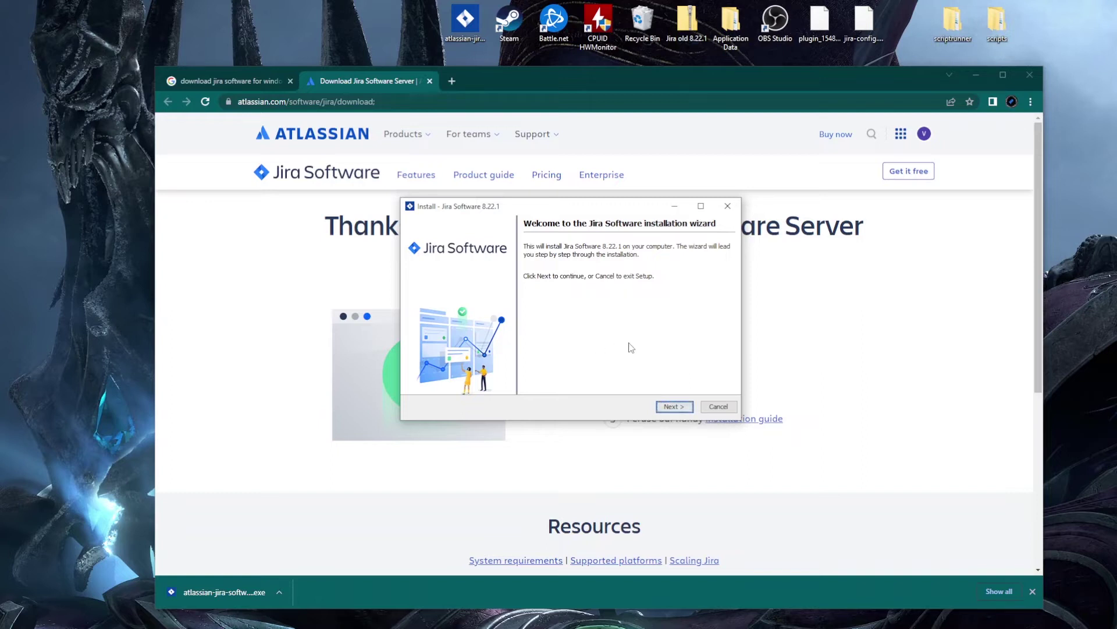
Step: Choose Custom Install in the setup wizard and accept the default installation directory and Jira home directory
click(672, 407)
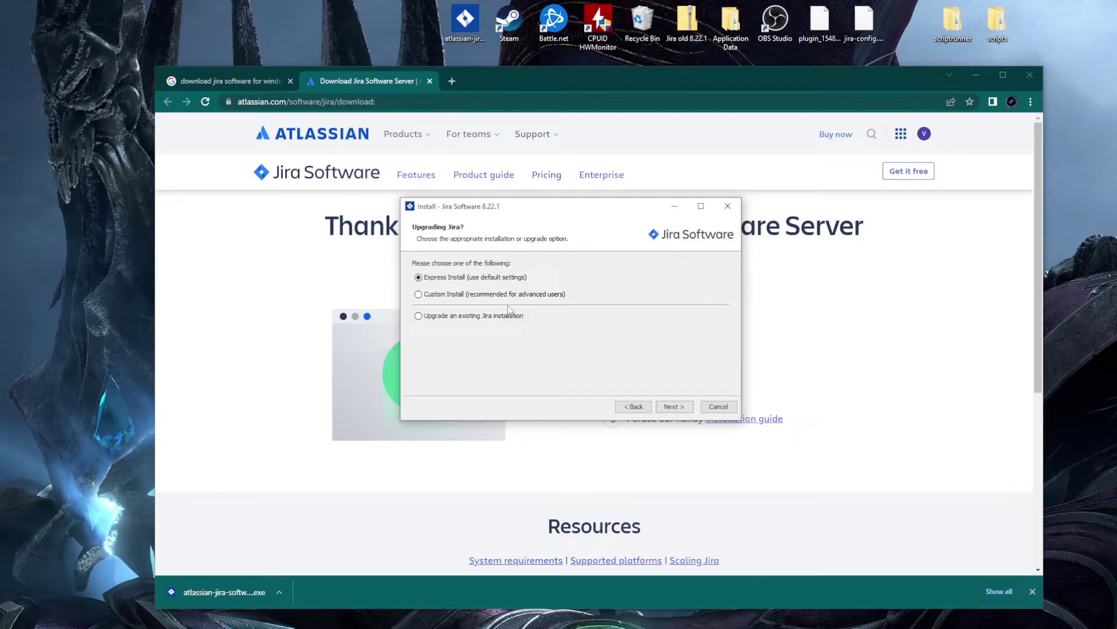
click(420, 295)
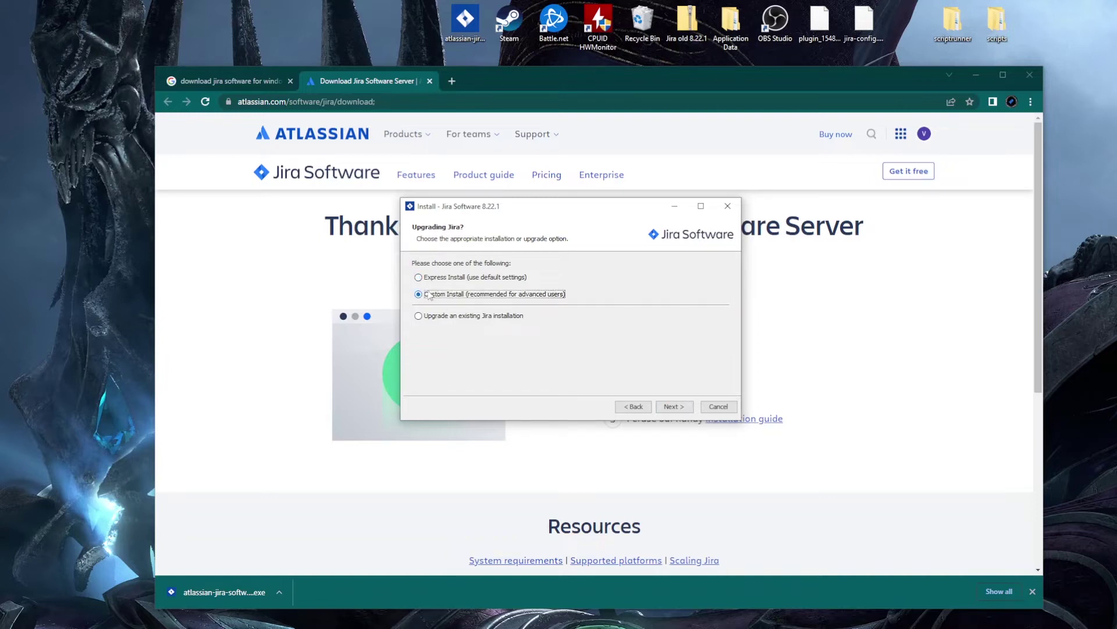
click(673, 406)
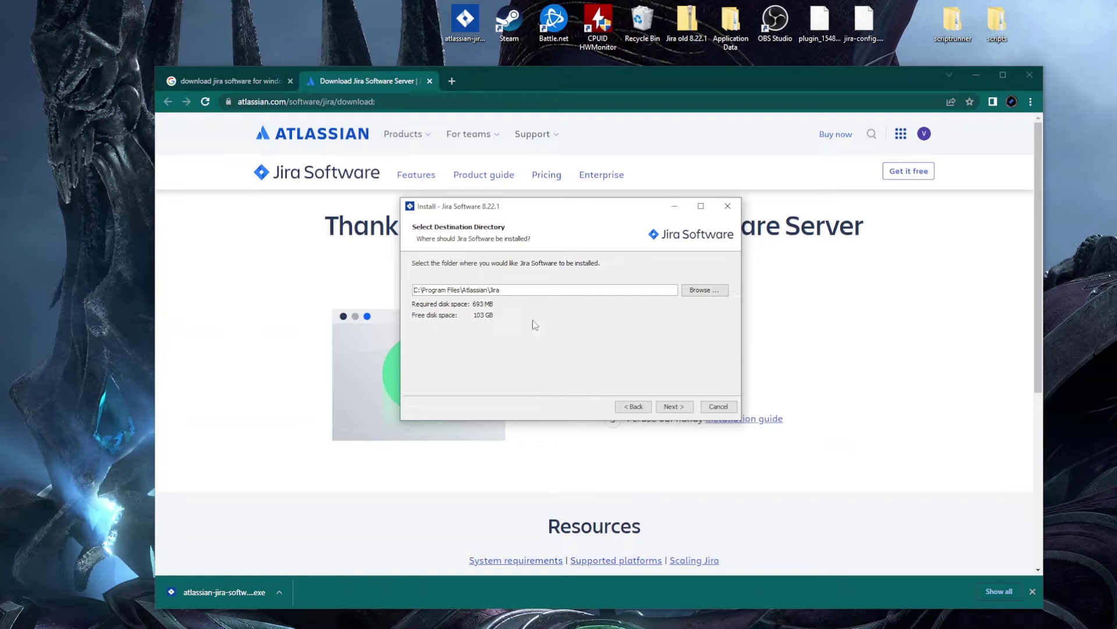
click(673, 406)
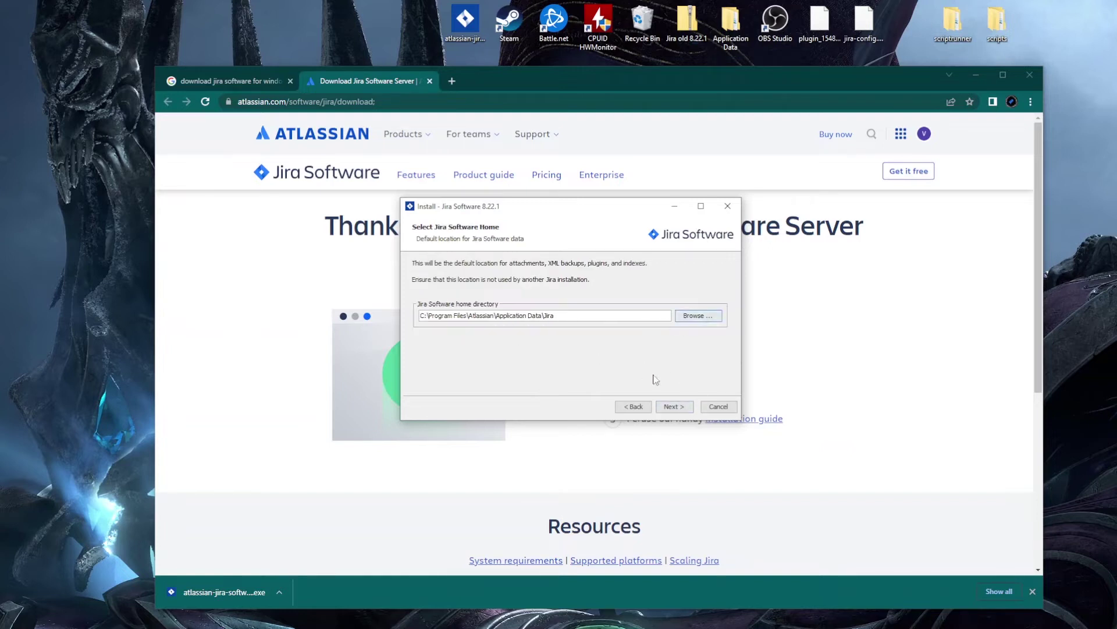
click(675, 407)
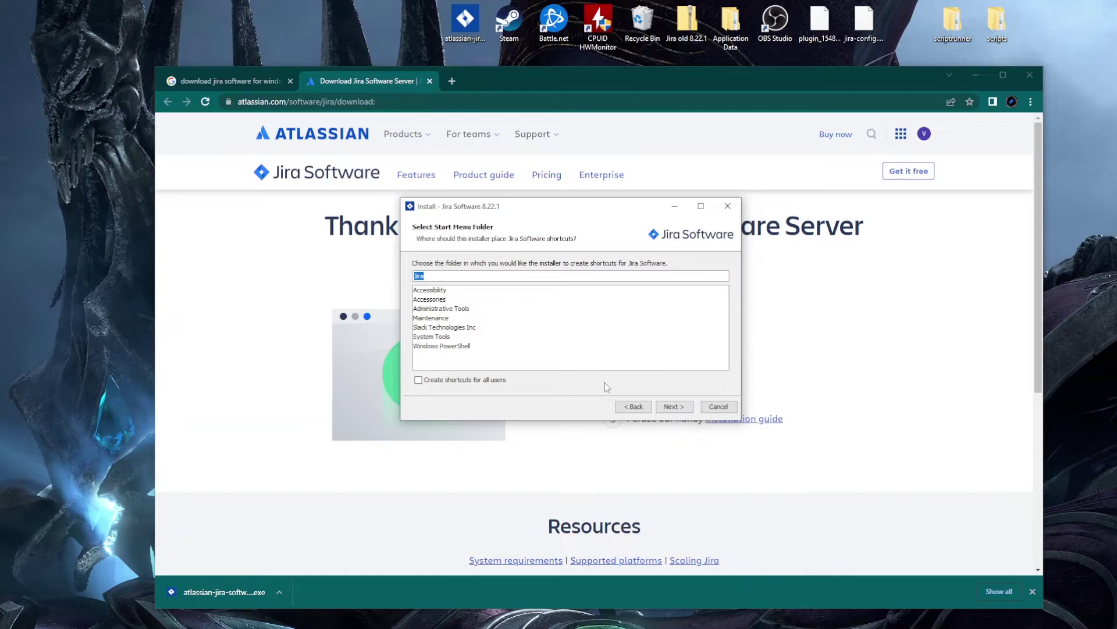
Step: Accept the default Start Menu folder and TCP ports, and turn off installing Jira as a service
click(675, 407)
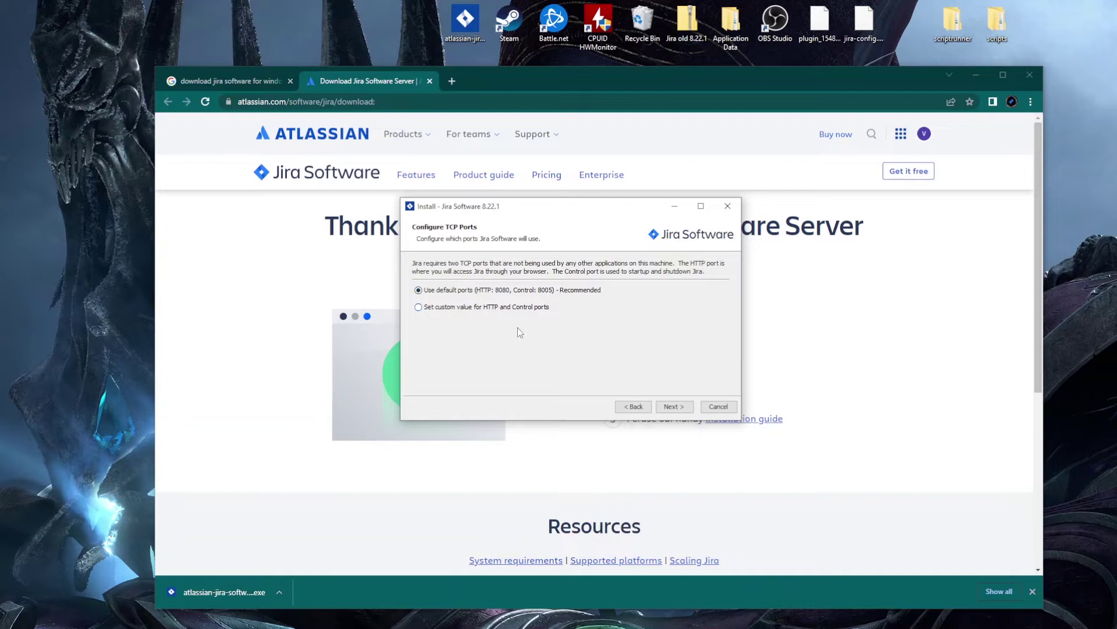
click(675, 407)
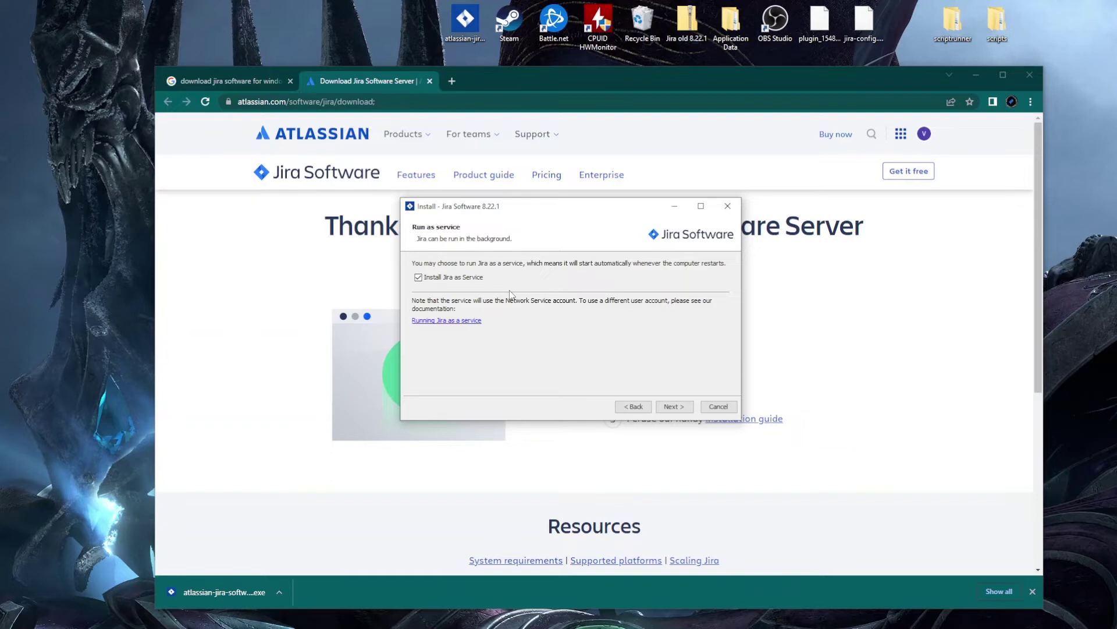
click(419, 278)
drag(540, 209, 541, 206)
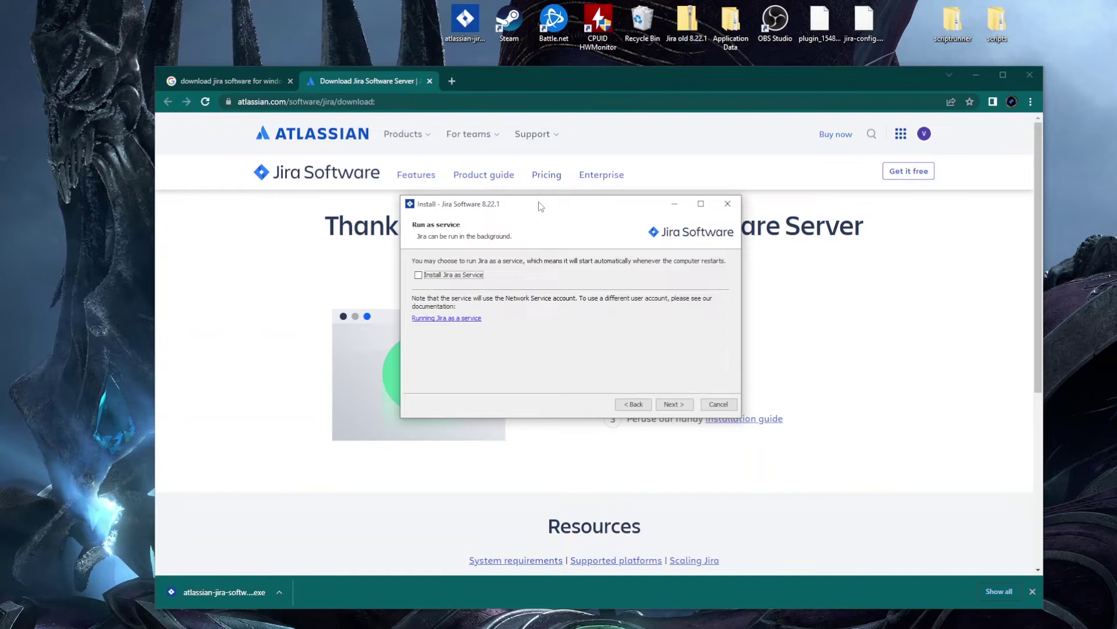
drag(541, 207, 511, 202)
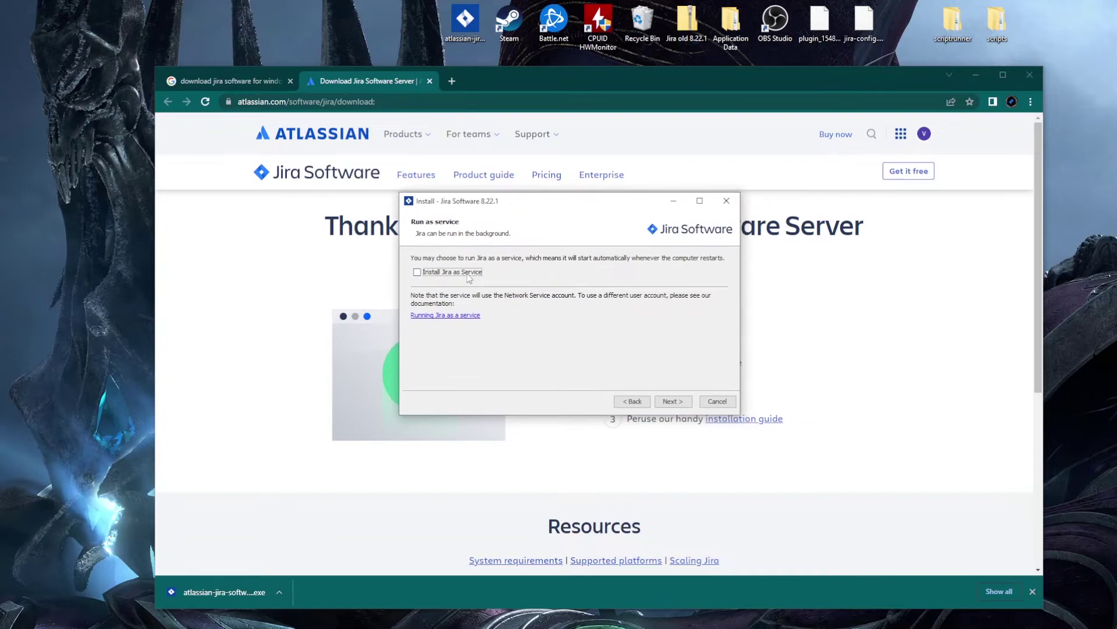
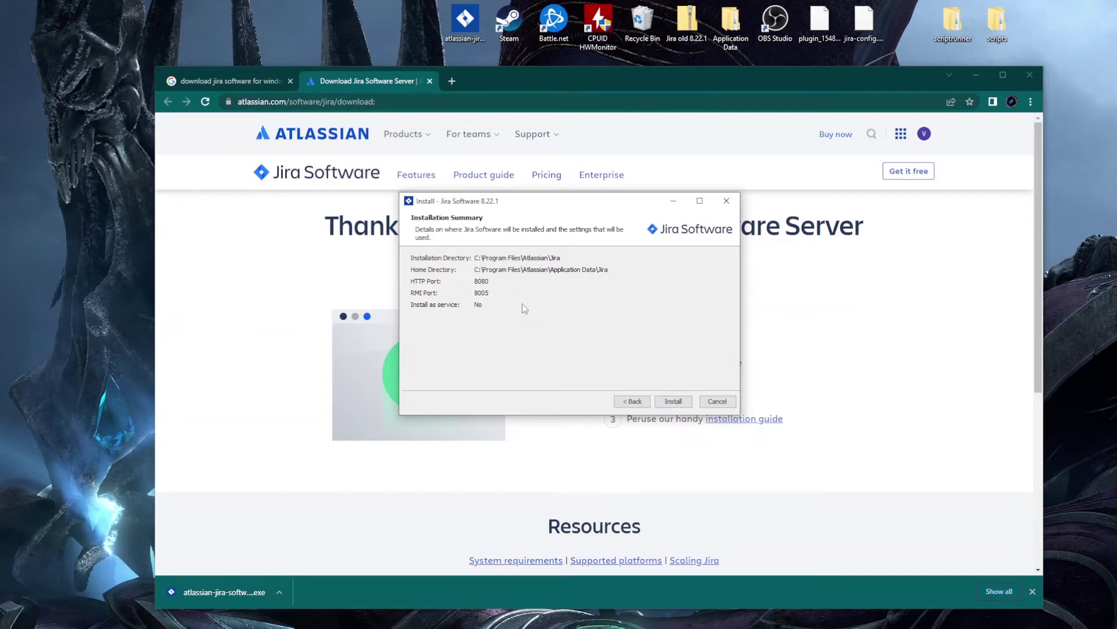
Step: Install Jira Software 8.22.1 with the summarized settings, start it, and finish the wizard by launching Jira in the browser
click(670, 403)
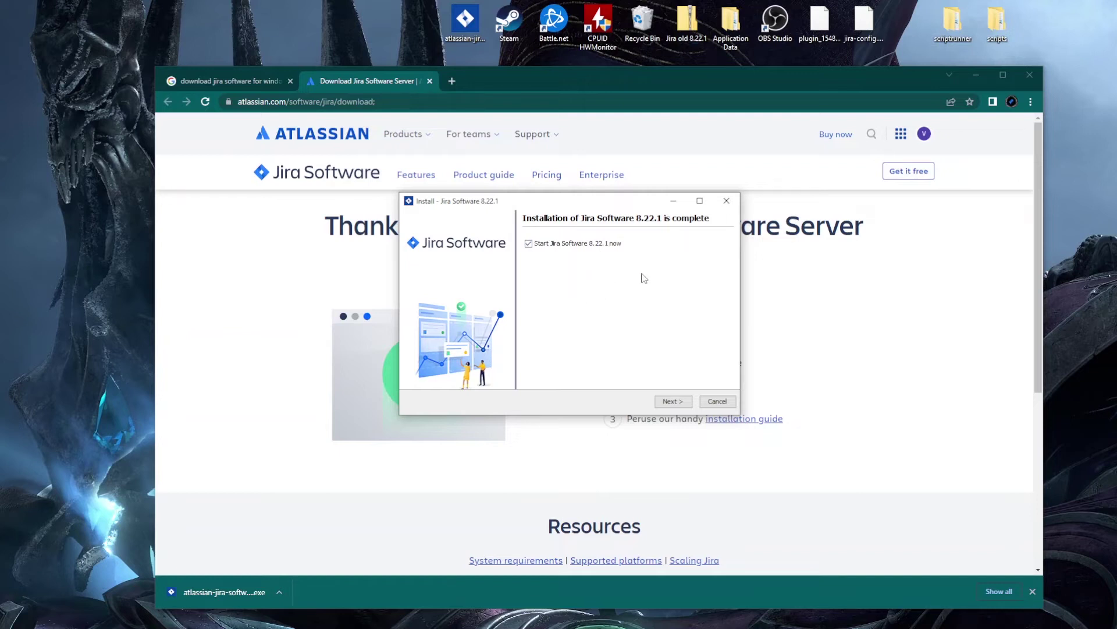
click(672, 401)
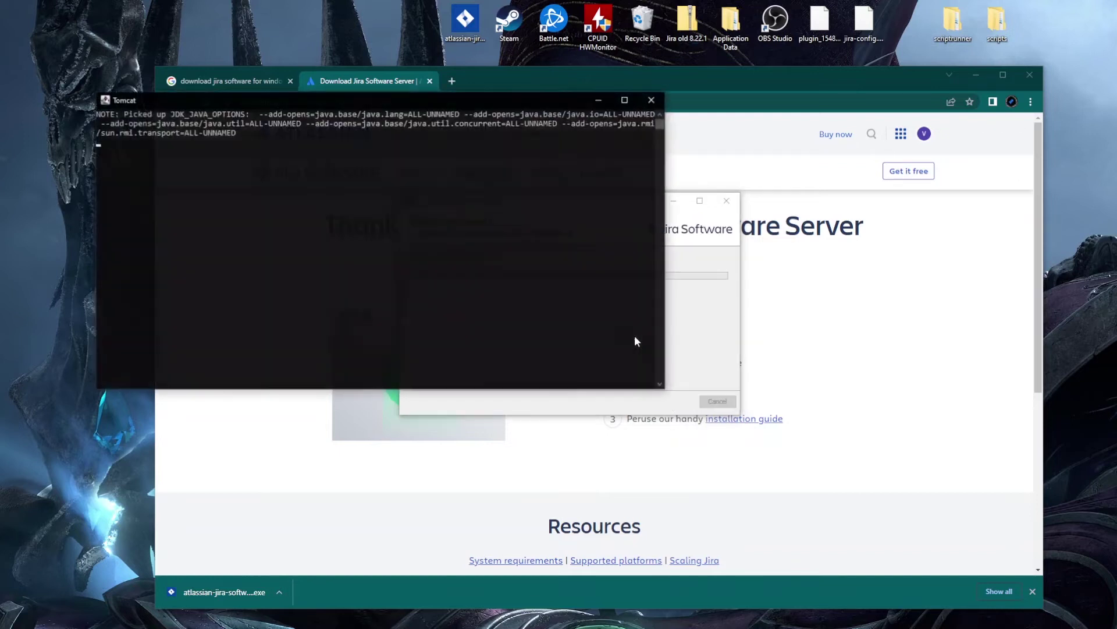
drag(420, 98, 400, 156)
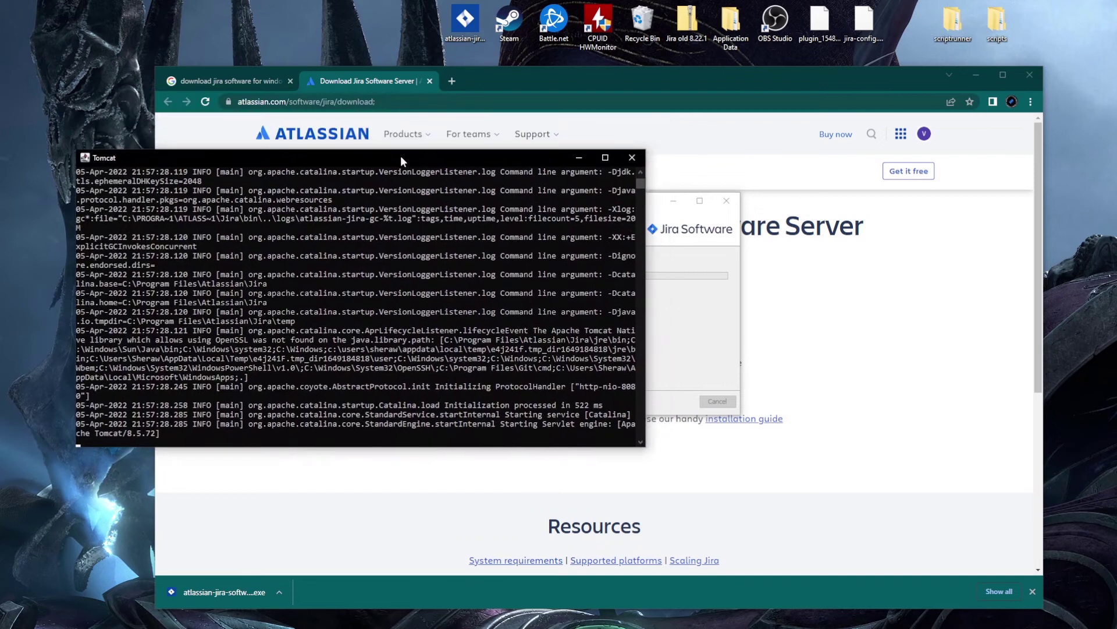
drag(646, 202, 767, 192)
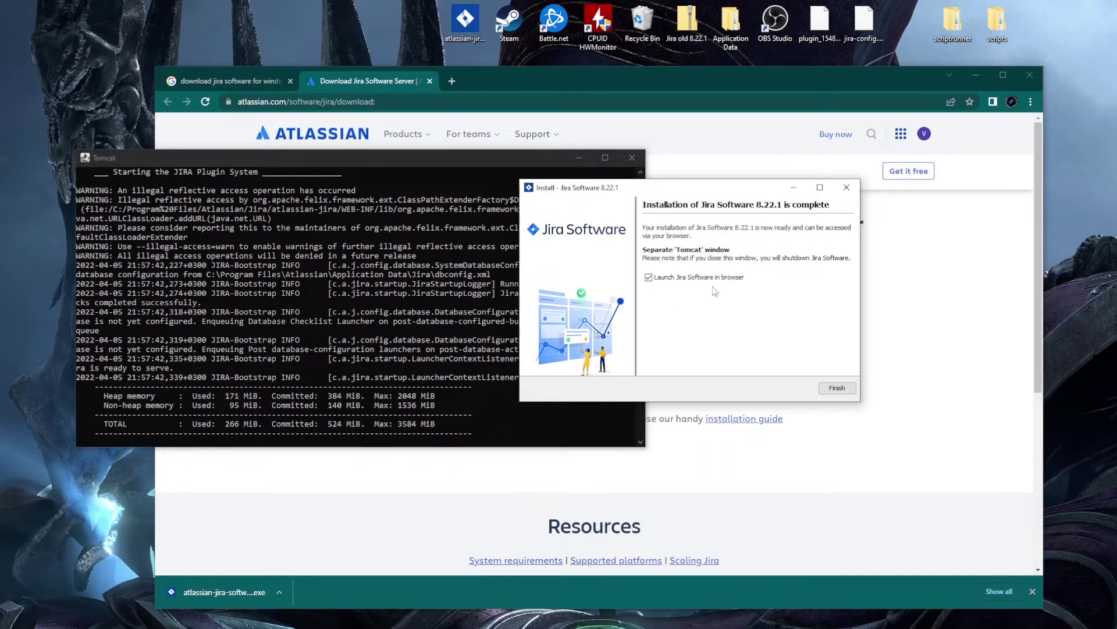
click(843, 387)
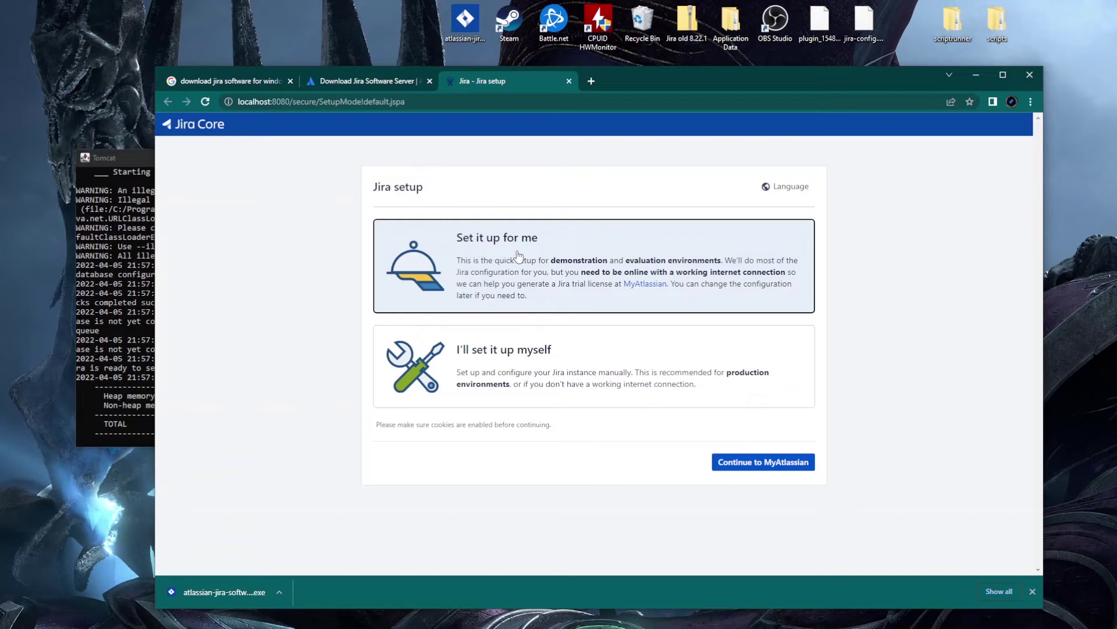
Step: Continue to MyAtlassian with the "Set it up for me" option and review the New Trial License form
click(768, 461)
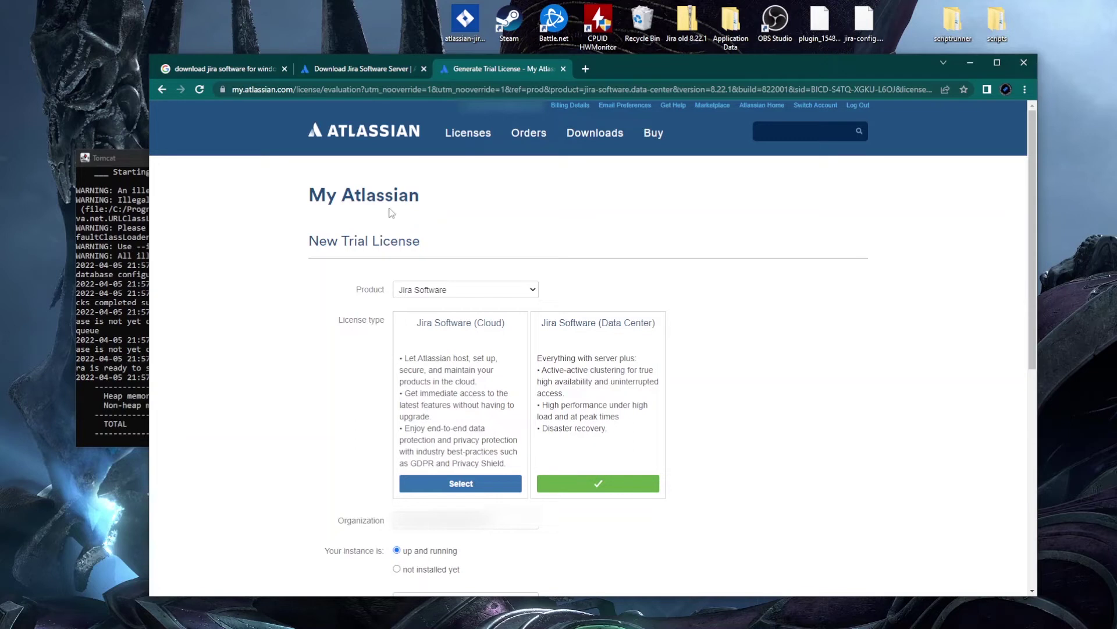
scroll(336, 307, down, 1)
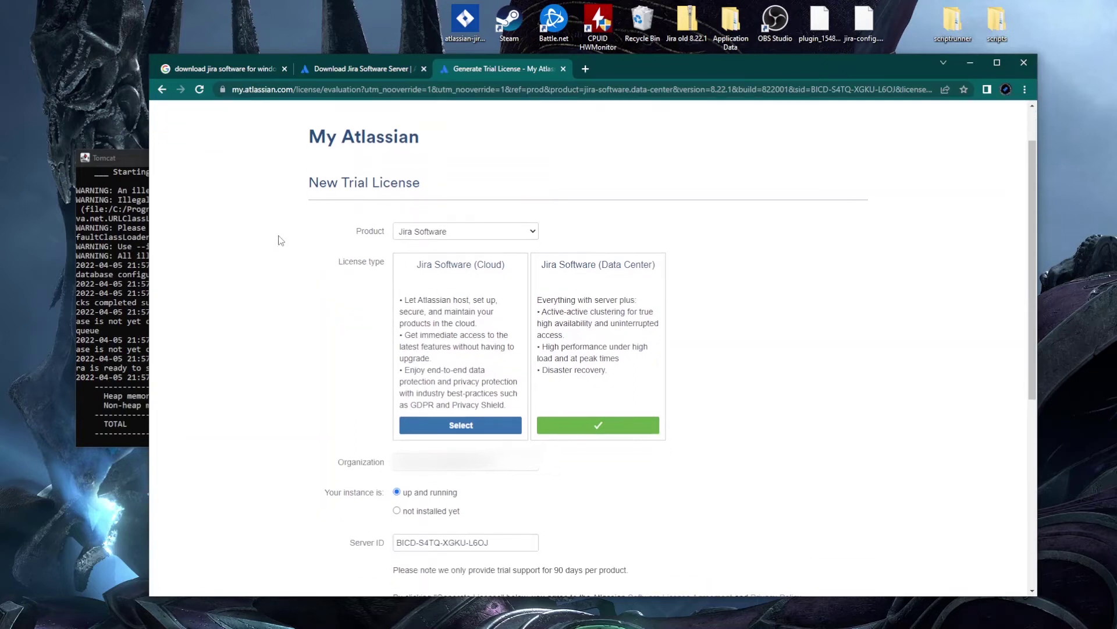
scroll(347, 273, down, 1)
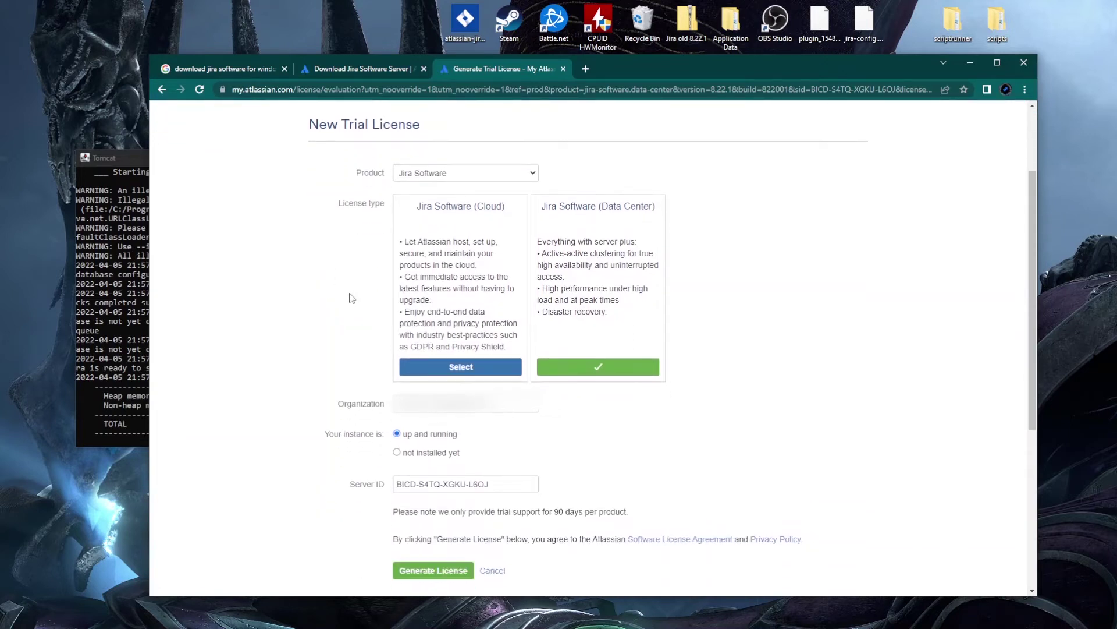
scroll(324, 295, down, 1)
scroll(309, 282, up, 1)
Step: Reload the Jira Software Server download page, read the notice about server and Data Center changes, and return to the trial license form
click(385, 70)
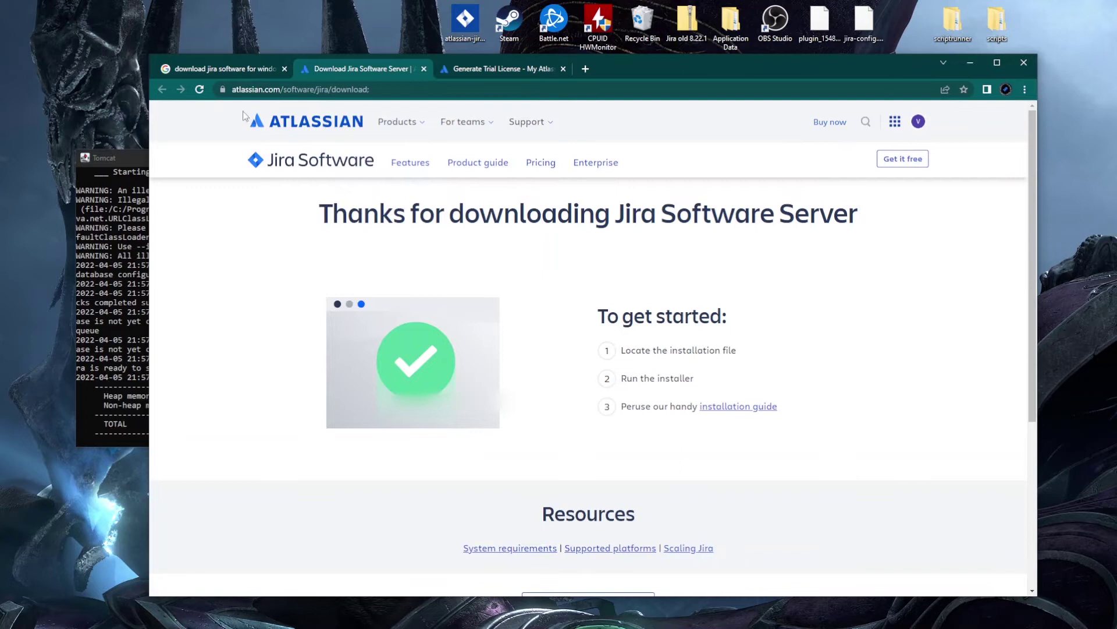
click(203, 93)
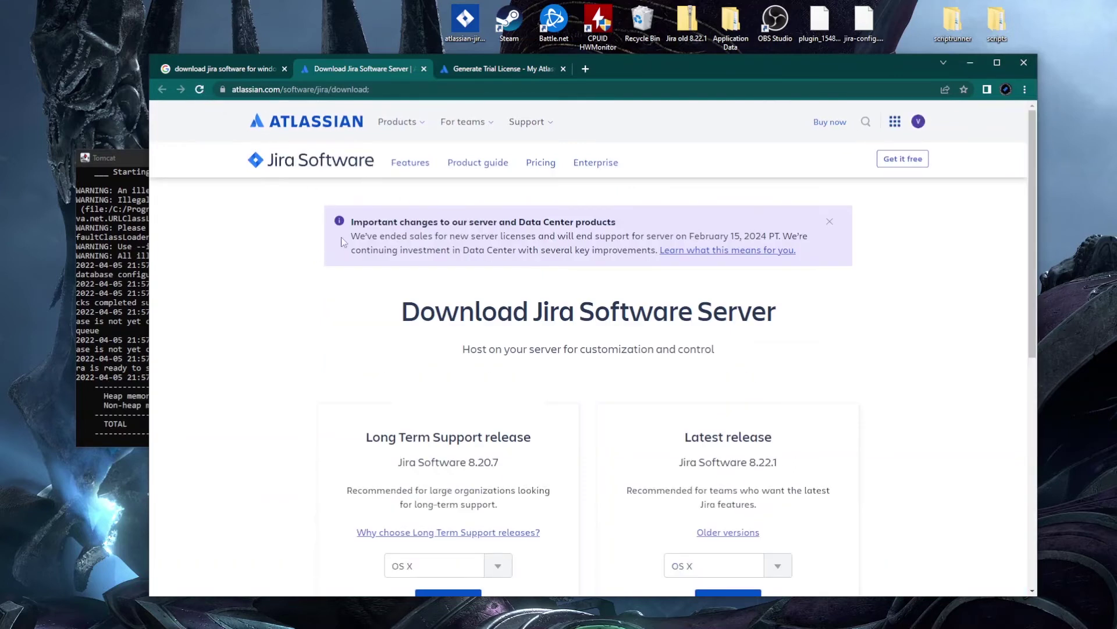
drag(351, 236, 797, 256)
click(837, 289)
click(505, 72)
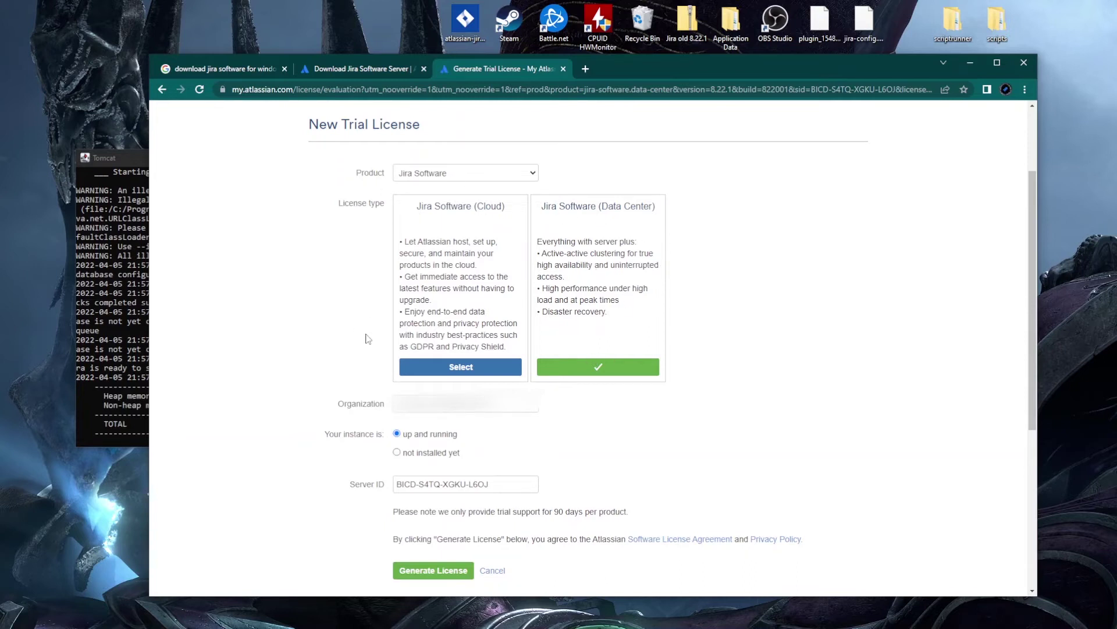
Step: Generate the Jira Software (Data Center) trial license for the running instance and confirm installing its key on localhost
scroll(374, 311, down, 2)
click(484, 288)
click(533, 318)
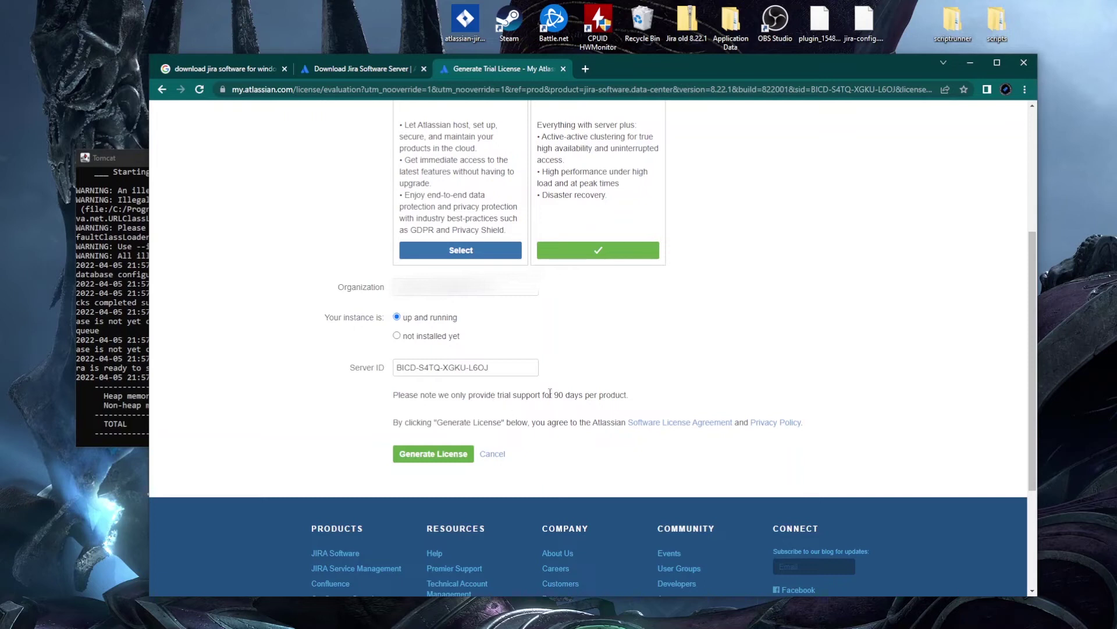
click(460, 453)
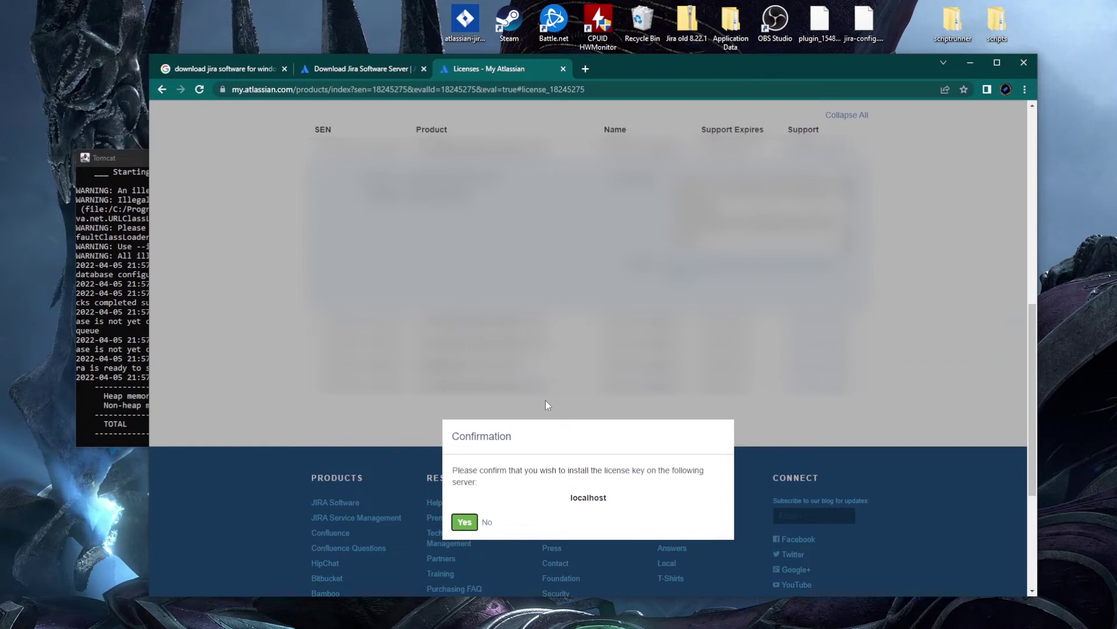
click(464, 522)
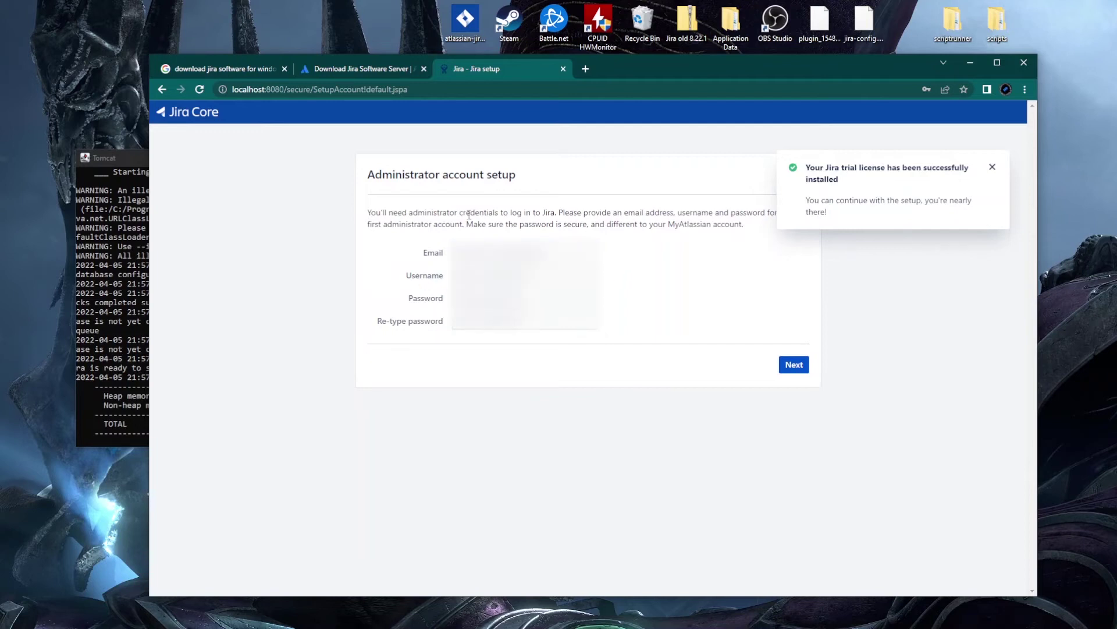
Step: Submit the administrator account setup with the email, username and password, and decline saving the password in the browser
click(993, 166)
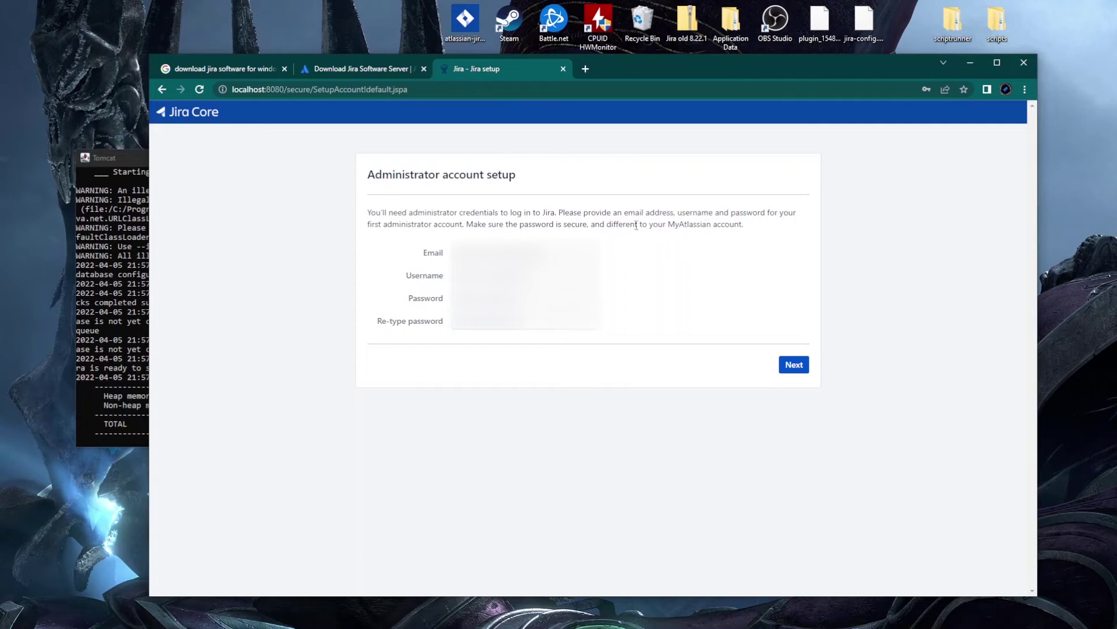
click(523, 253)
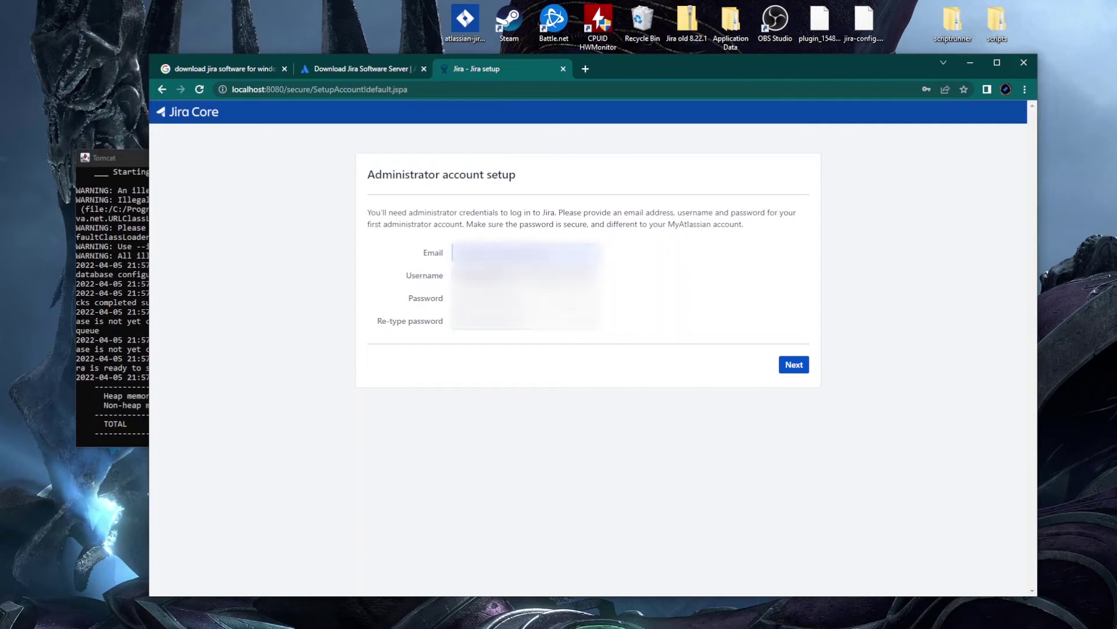
click(524, 298)
key(Escape)
click(523, 298)
key(Escape)
click(523, 321)
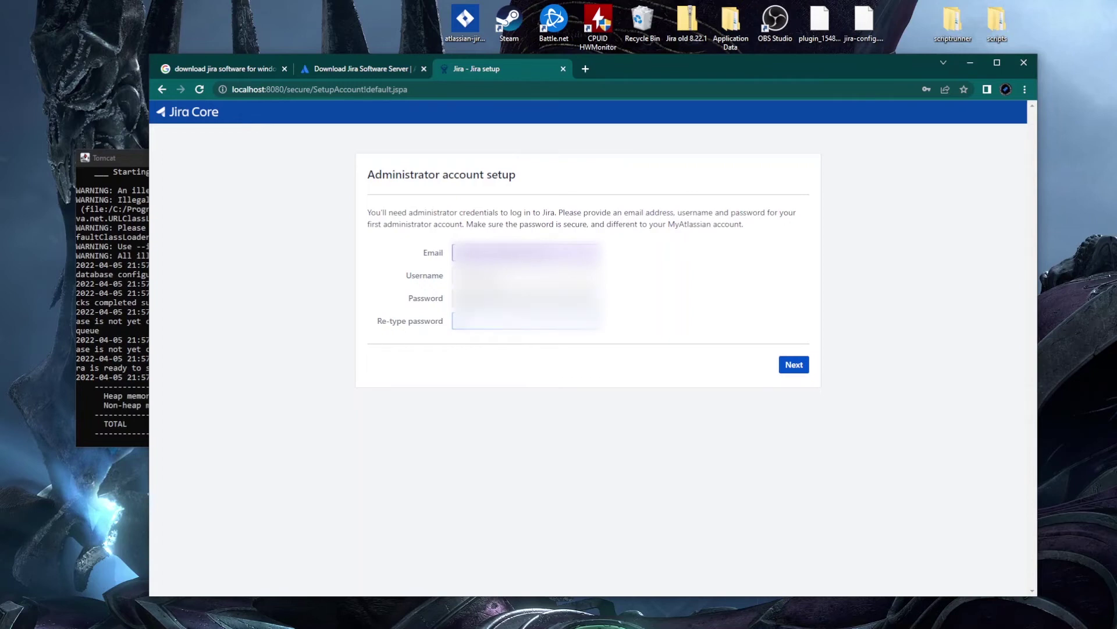
click(512, 379)
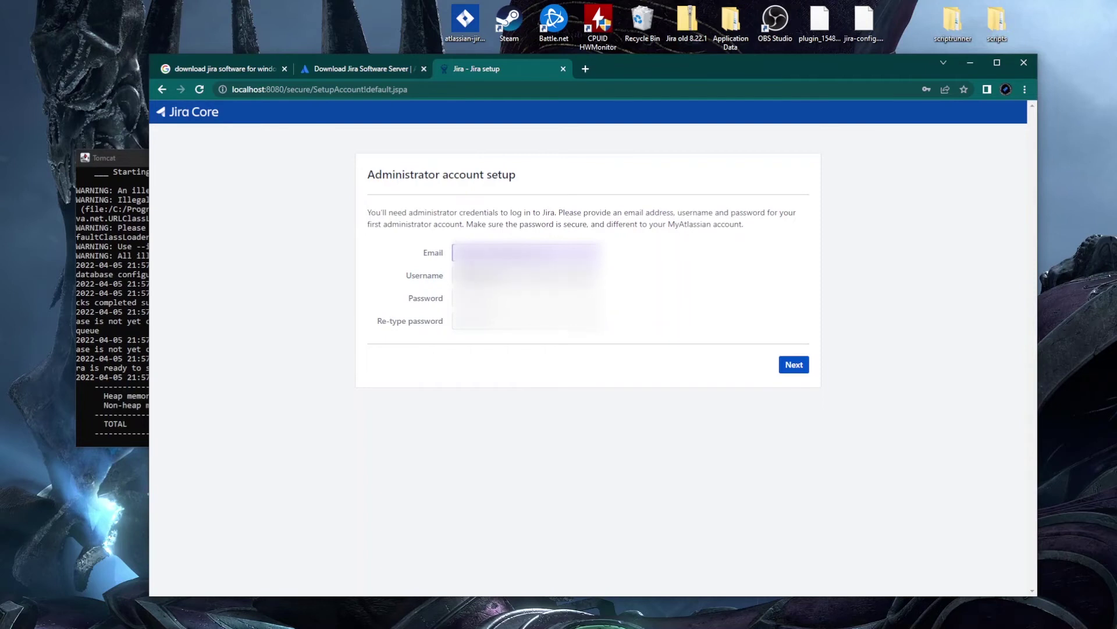
click(783, 365)
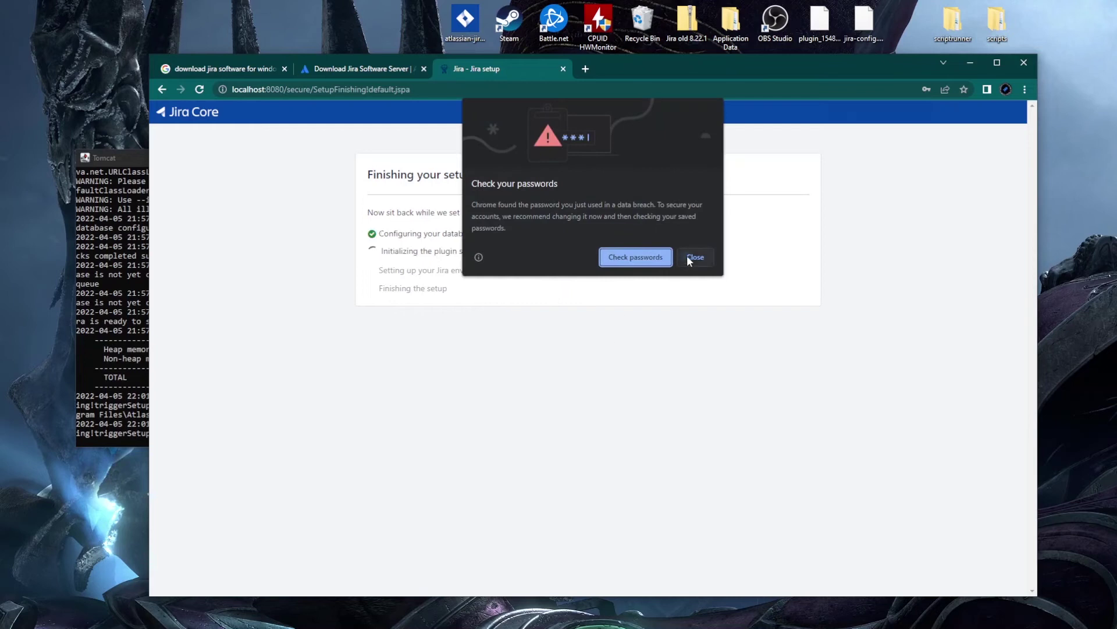
click(690, 257)
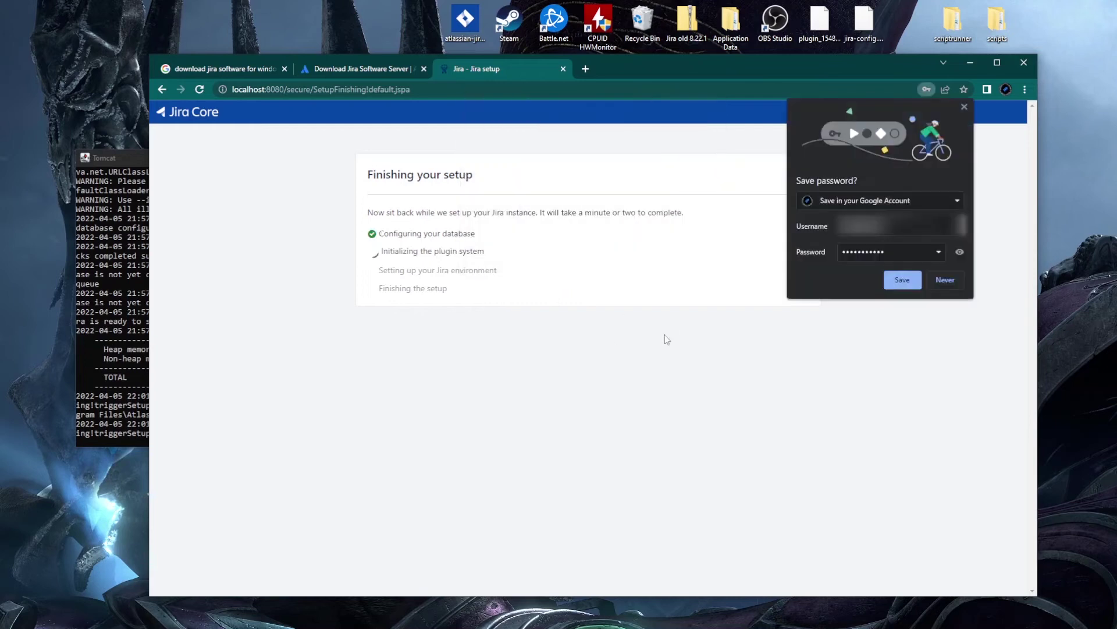
click(951, 280)
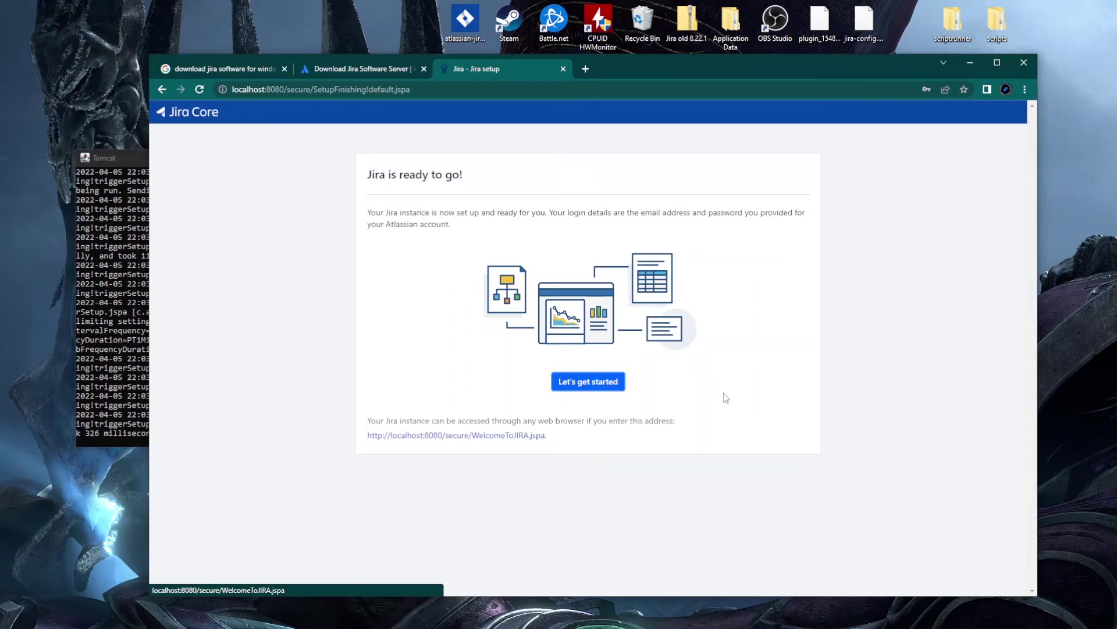
Step: Get started with Jira, keeping English (United States) as the language and completing the avatar selection
click(586, 389)
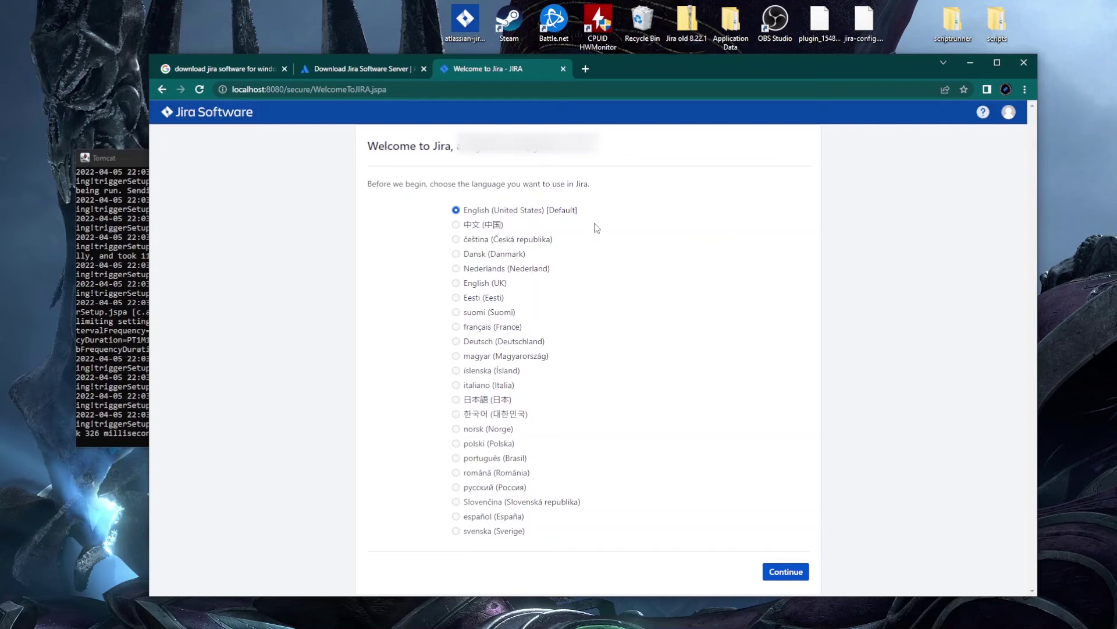
click(789, 570)
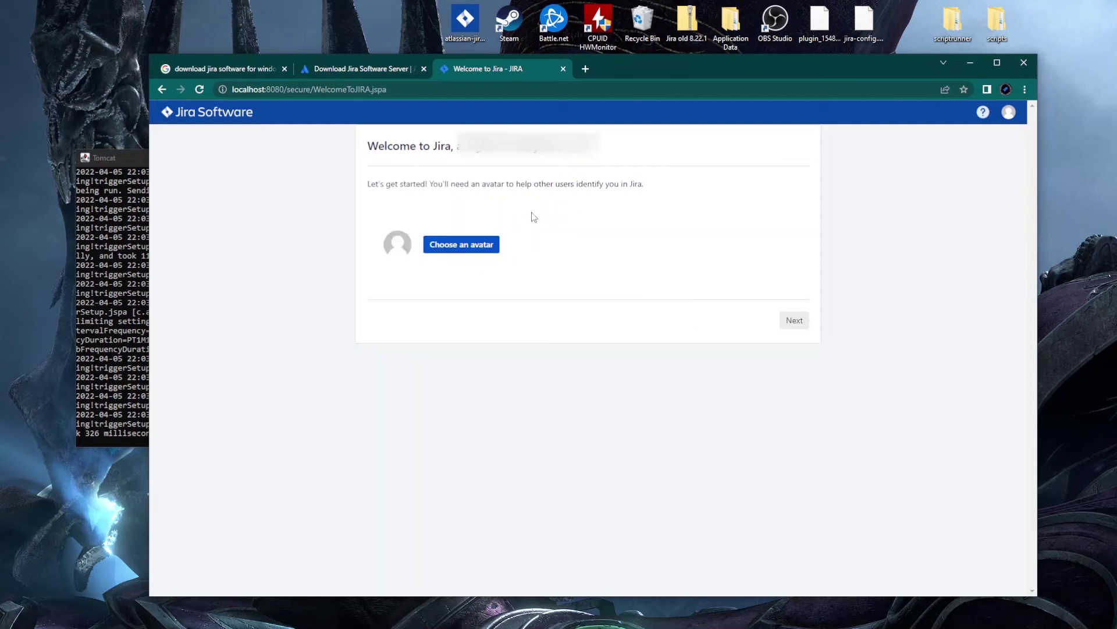
click(794, 321)
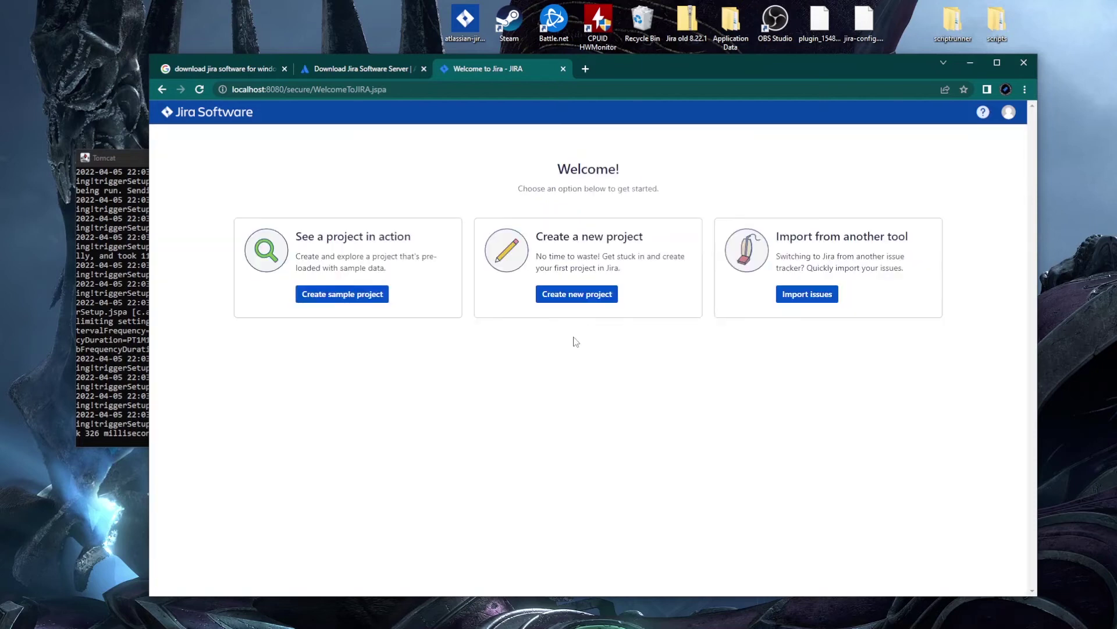
Step: Create a new Scrum software development project named void.admin with the key VOID
click(576, 296)
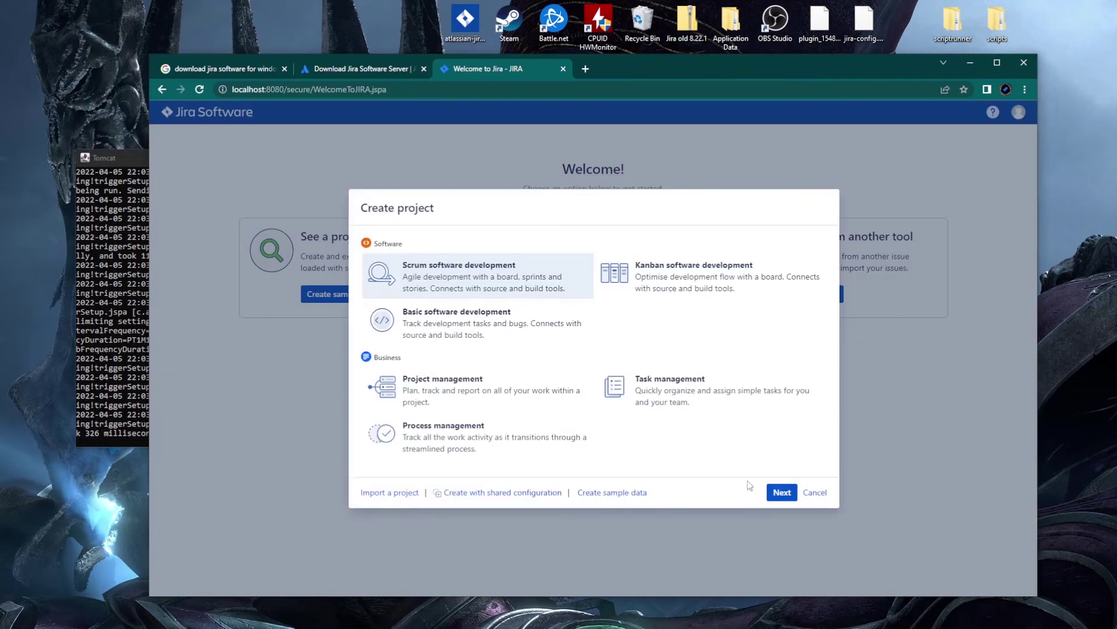
click(782, 492)
click(782, 442)
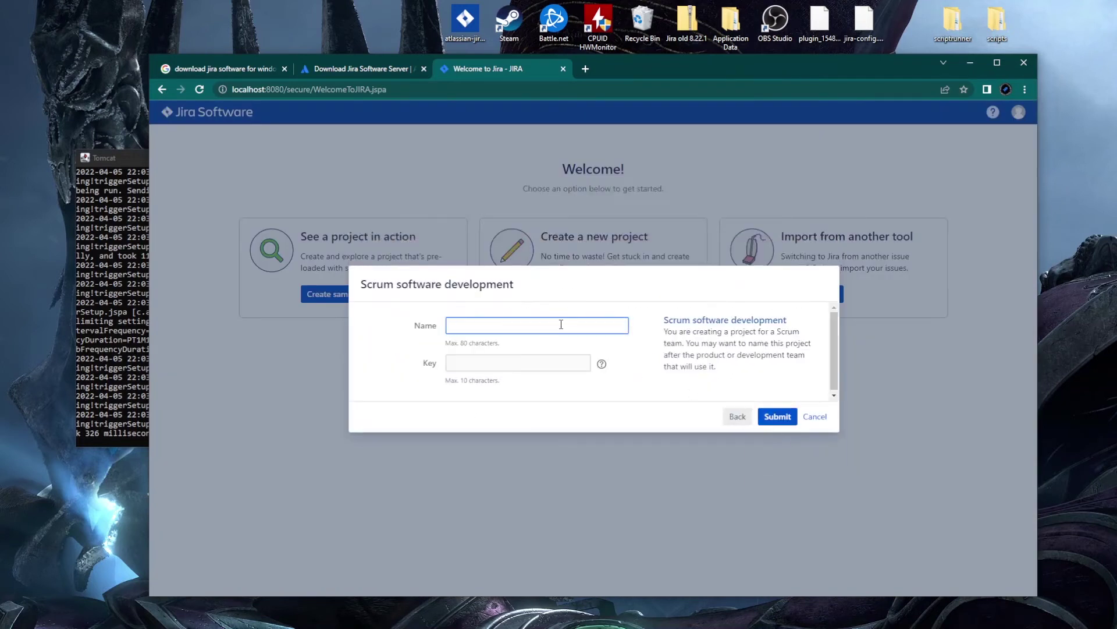
text(void admin)
click(539, 349)
click(779, 417)
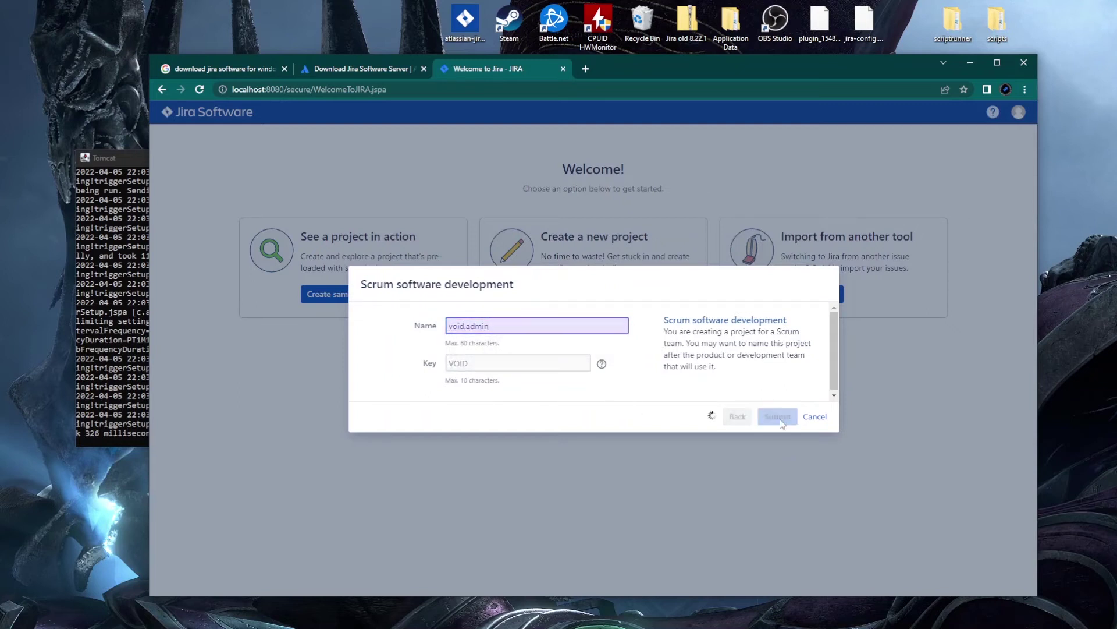
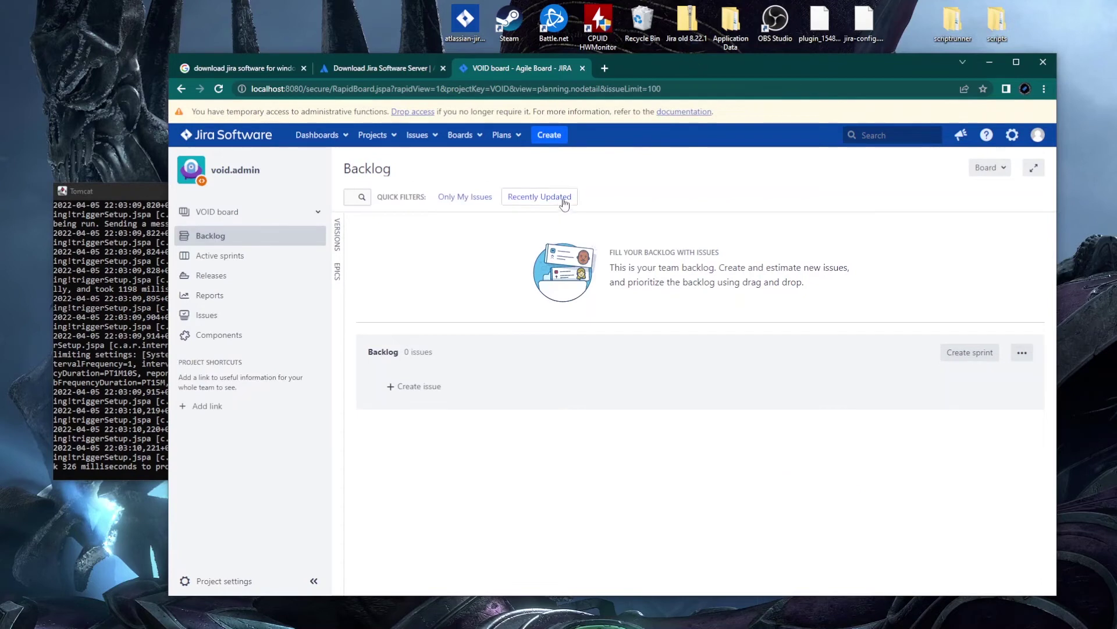
Step: Bring the Tomcat console window in front of the browser to view the running Jira server's log
click(149, 189)
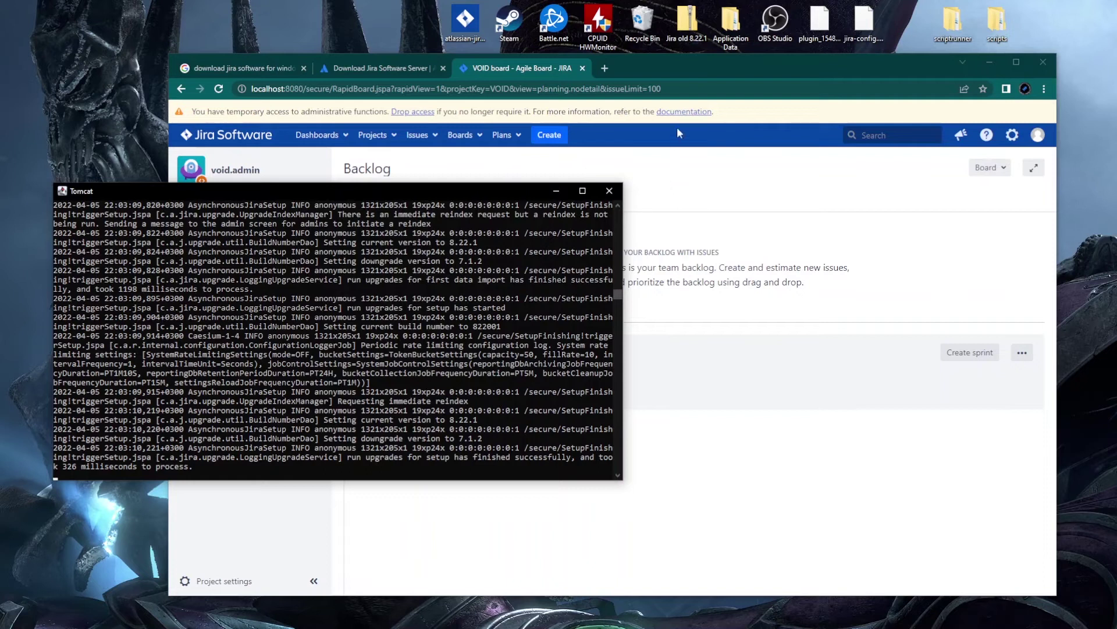
drag(420, 189, 438, 180)
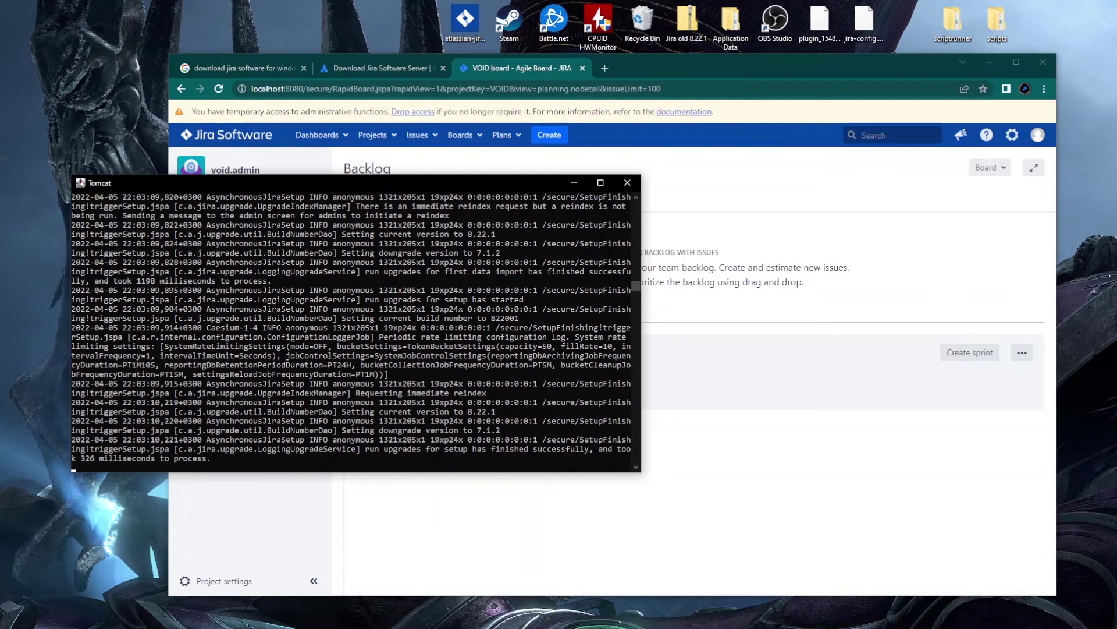
Step: Open Command Prompt as administrator and place its window over the Tomcat console and the browser
click(72, 617)
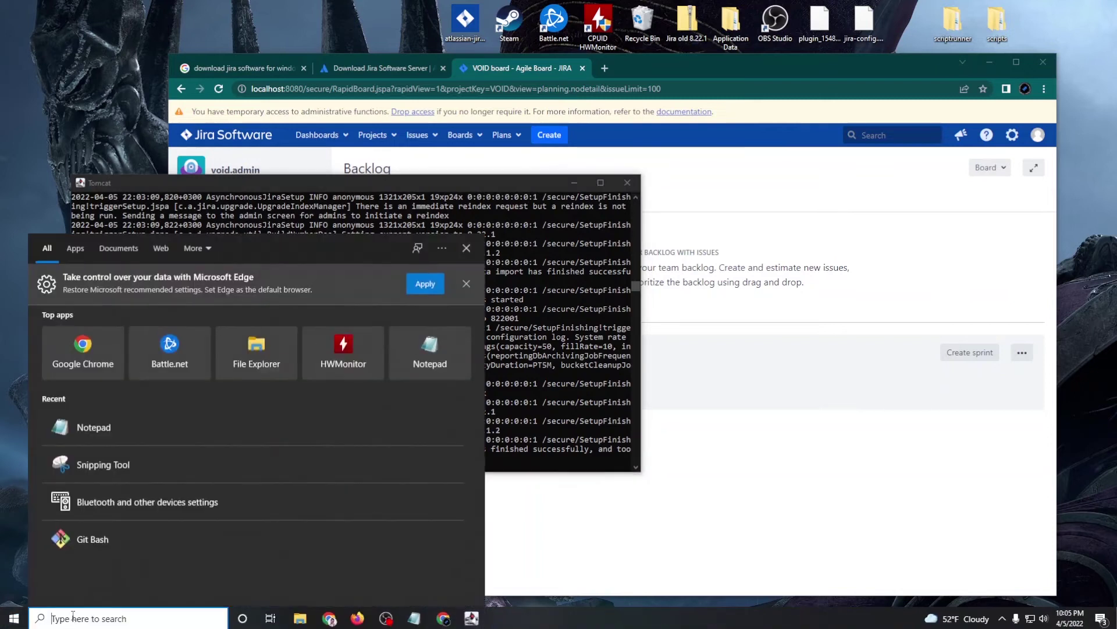
text(cmd)
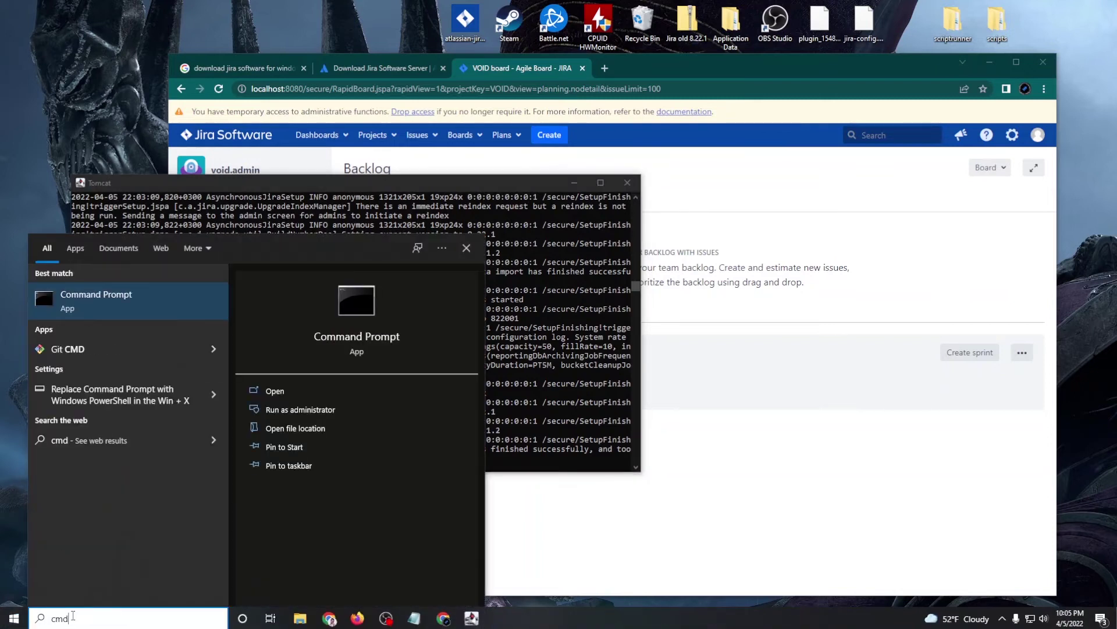
right_click(111, 298)
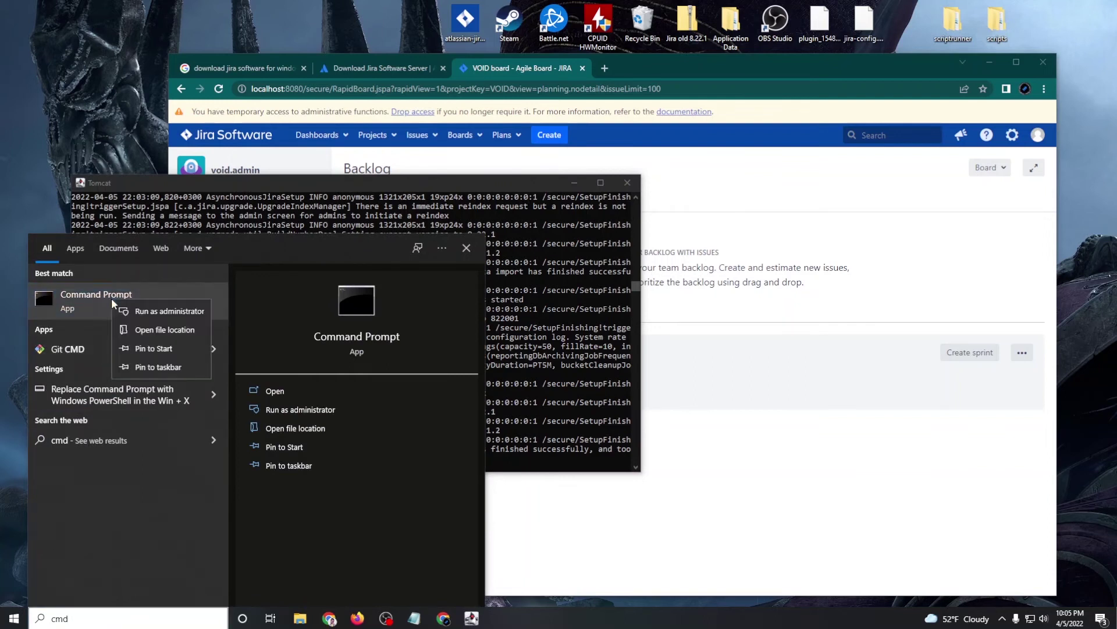
click(141, 312)
drag(622, 198, 581, 206)
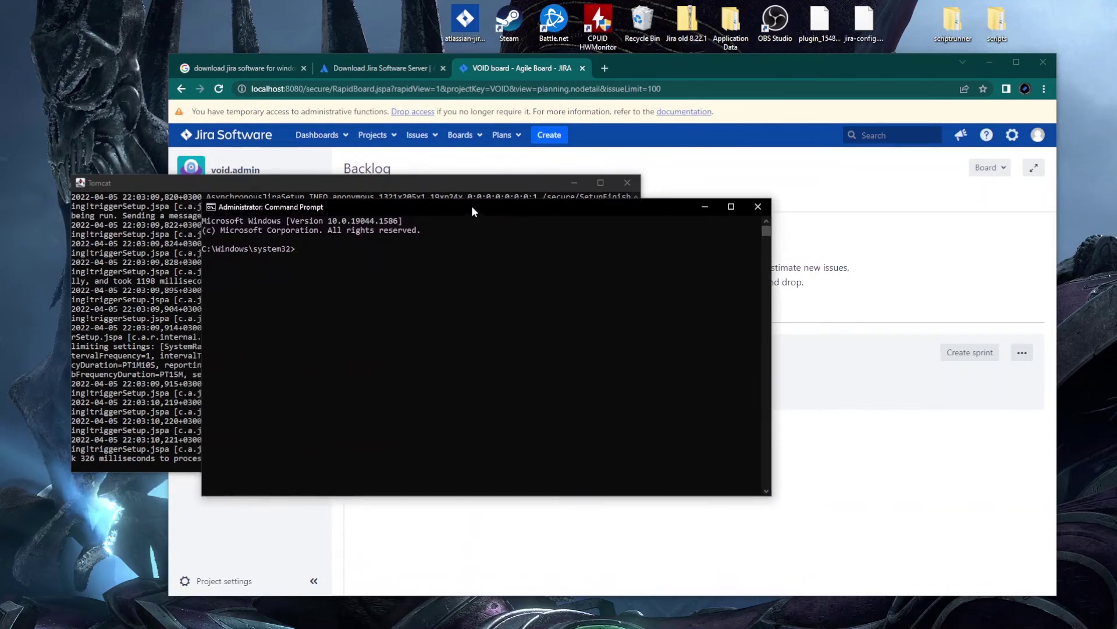
drag(432, 213, 432, 245)
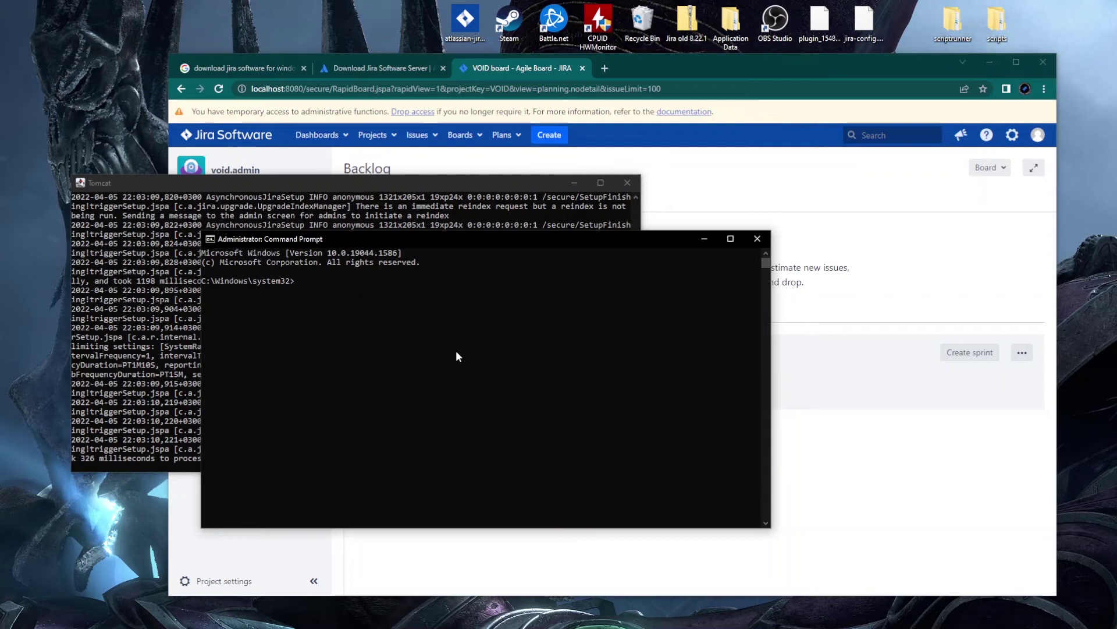
drag(444, 242, 414, 252)
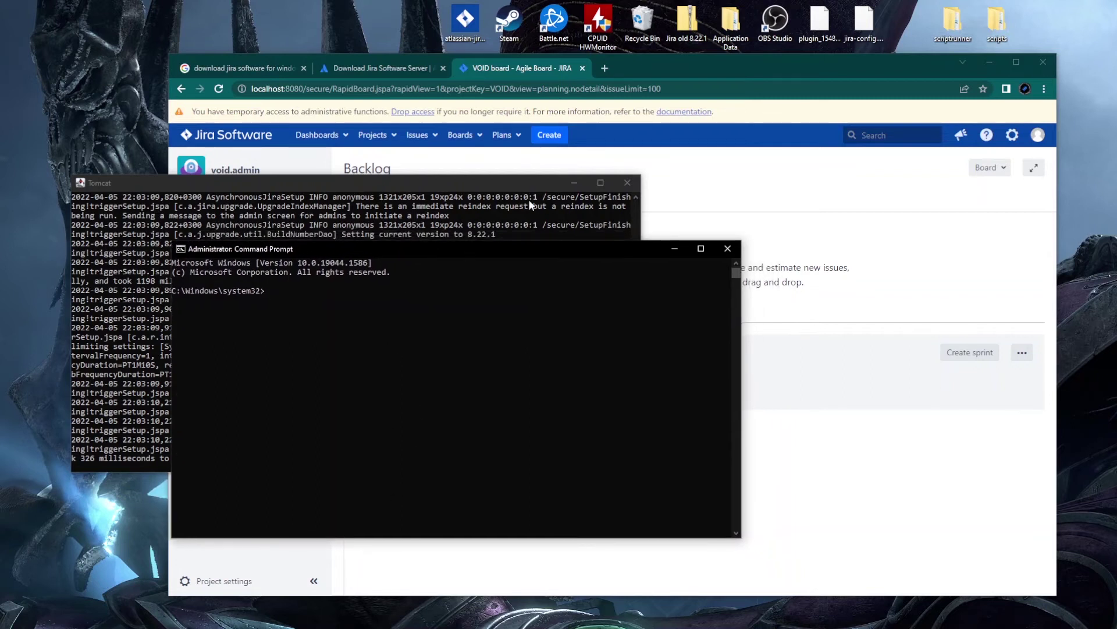
Step: In File Explorer, open C:\Program Files\Atlassian\Jira\bin and locate the start-jira and stop-jira scripts
click(300, 625)
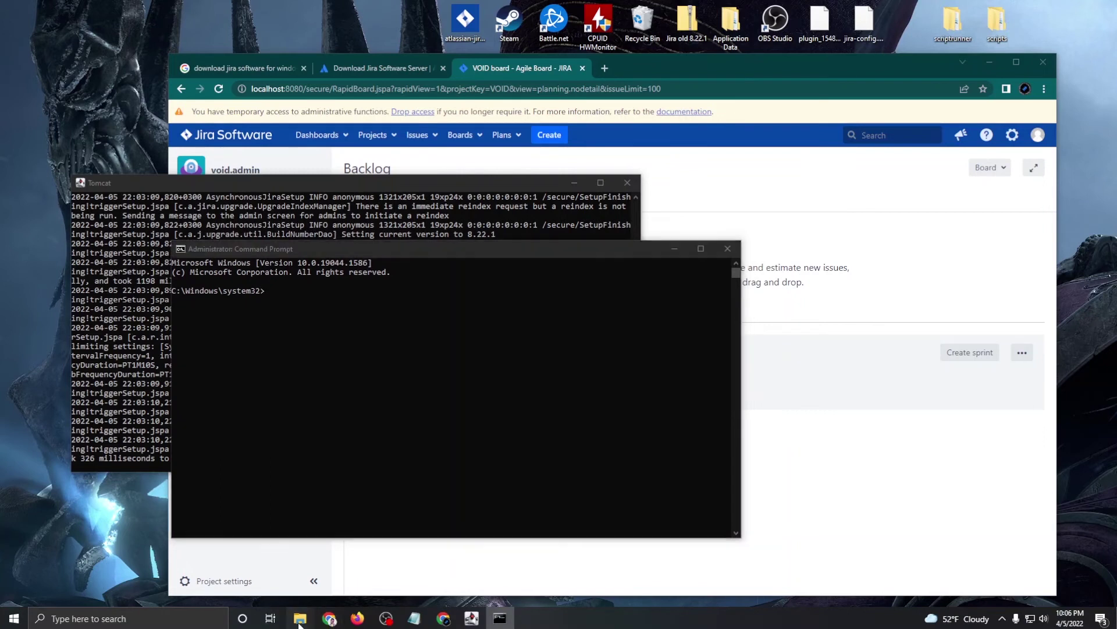
drag(519, 115, 516, 155)
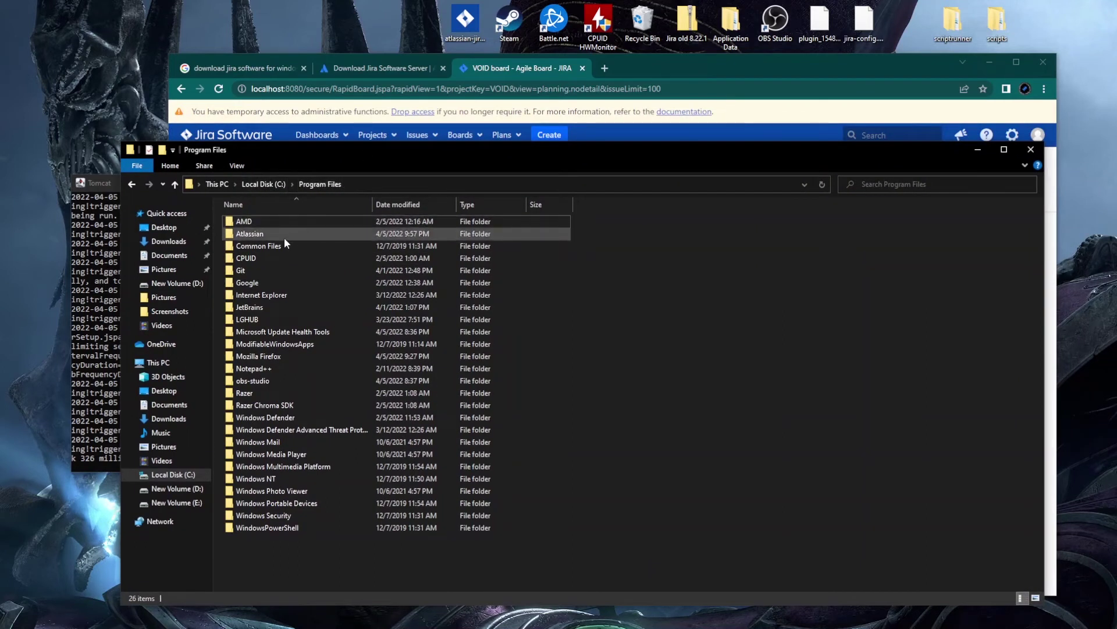
mouse_move(281, 244)
double_click(250, 234)
drag(439, 144, 534, 108)
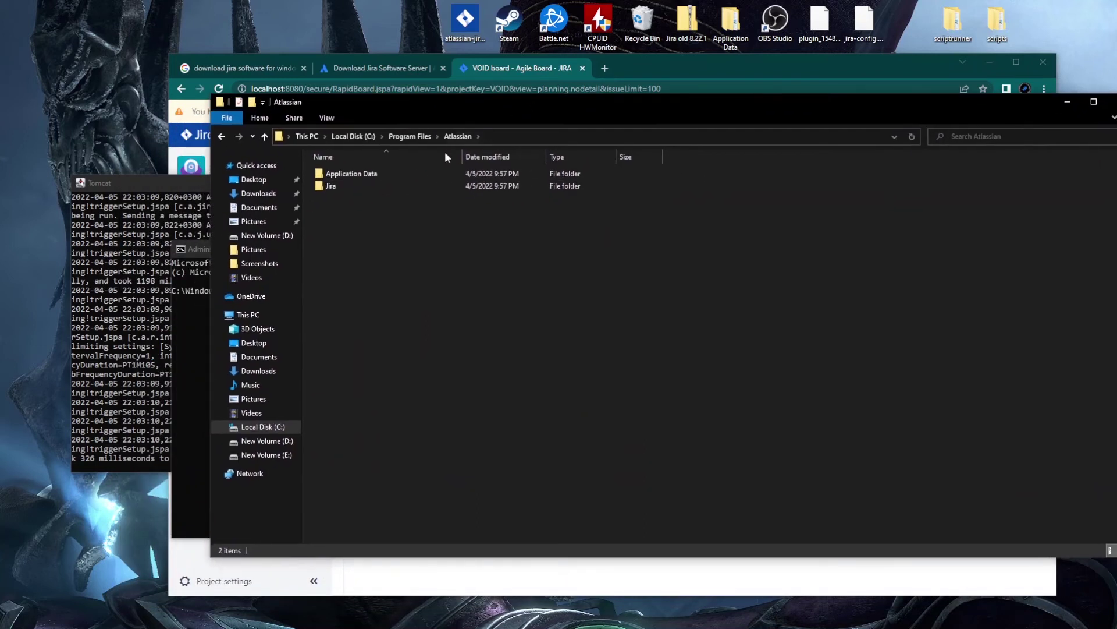
click(351, 187)
double_click(351, 186)
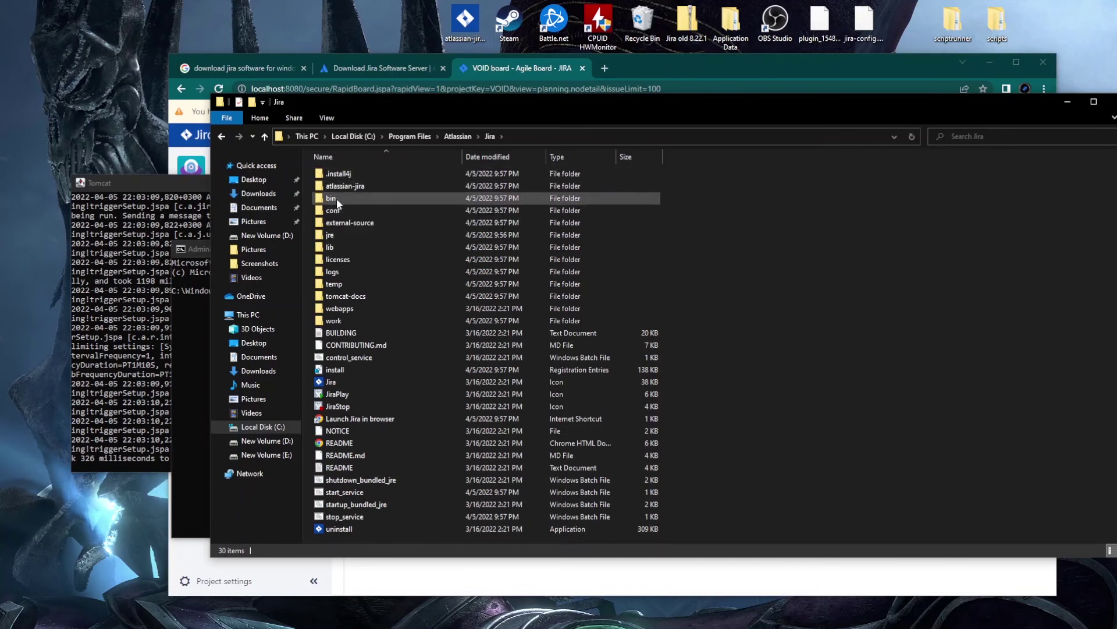
double_click(336, 198)
drag(535, 105, 556, 96)
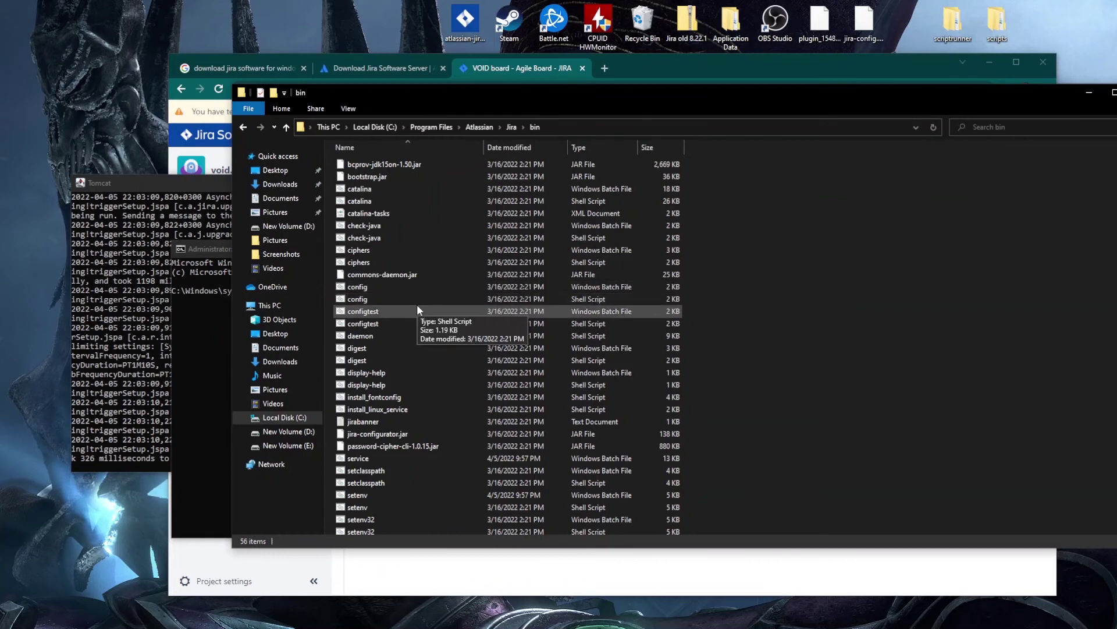
scroll(417, 308, down, 1)
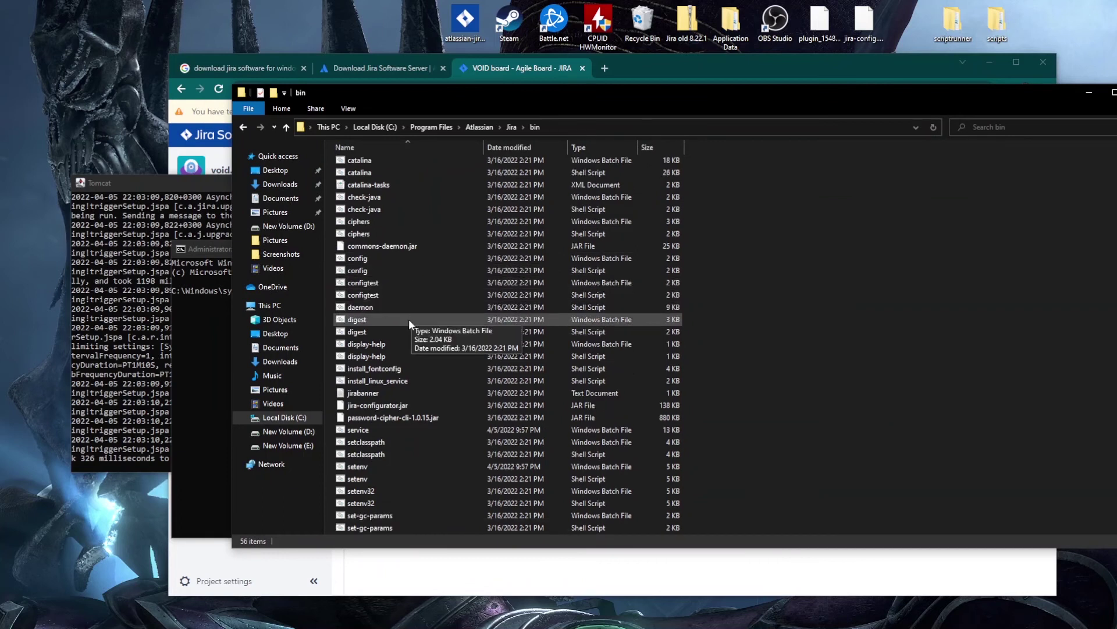
scroll(409, 320, down, 5)
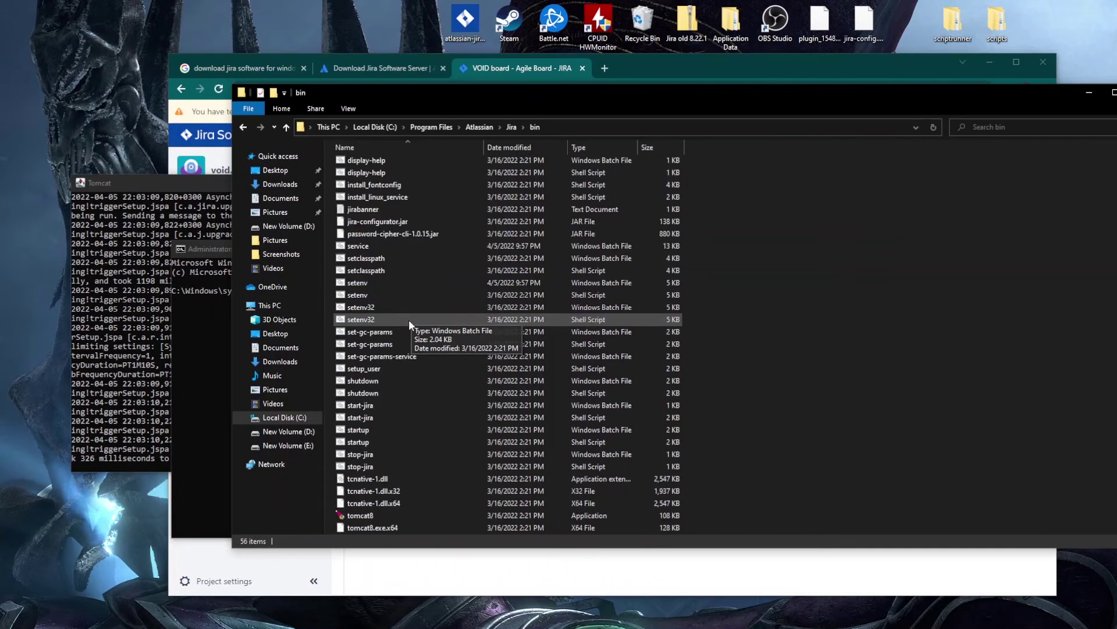
scroll(410, 320, down, 1)
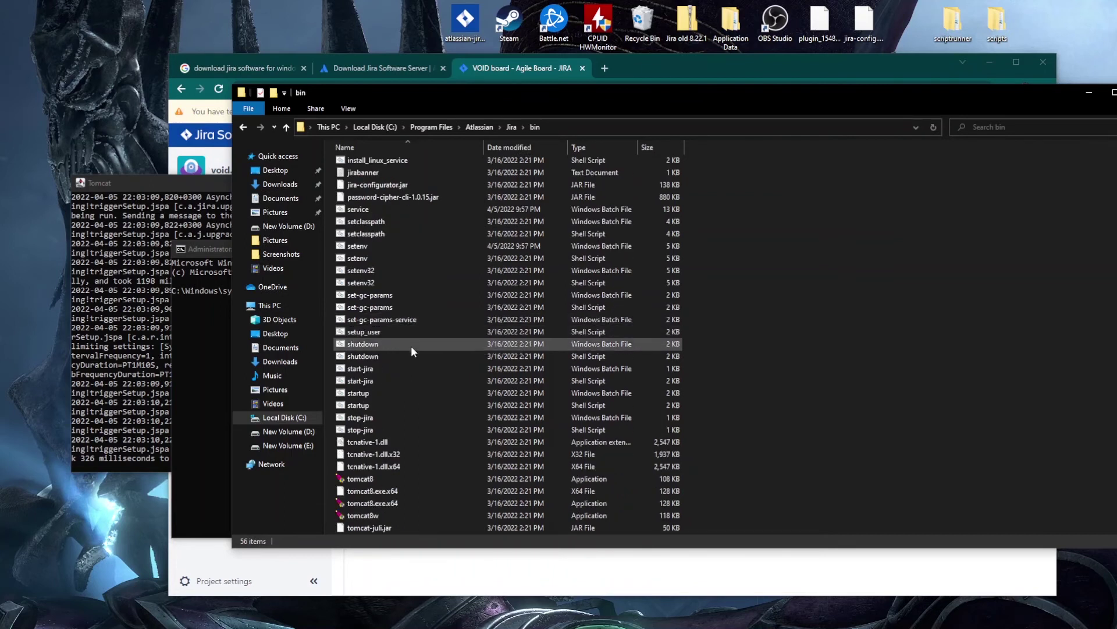
drag(629, 96, 581, 78)
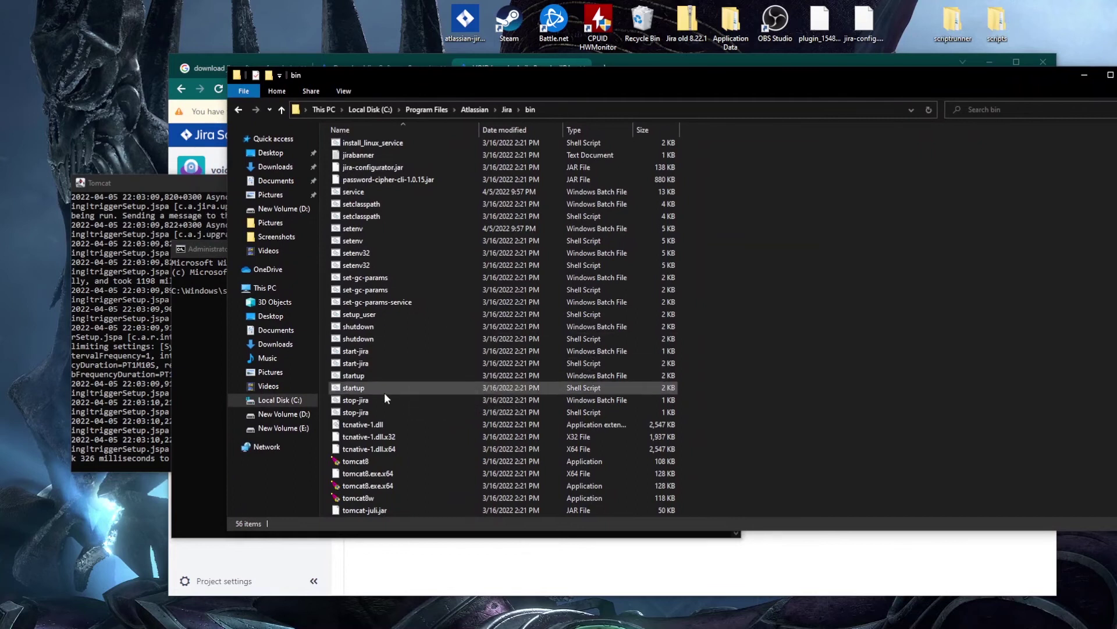
Step: Copy the full path of Jira's bin folder from File Explorer
drag(211, 249, 240, 265)
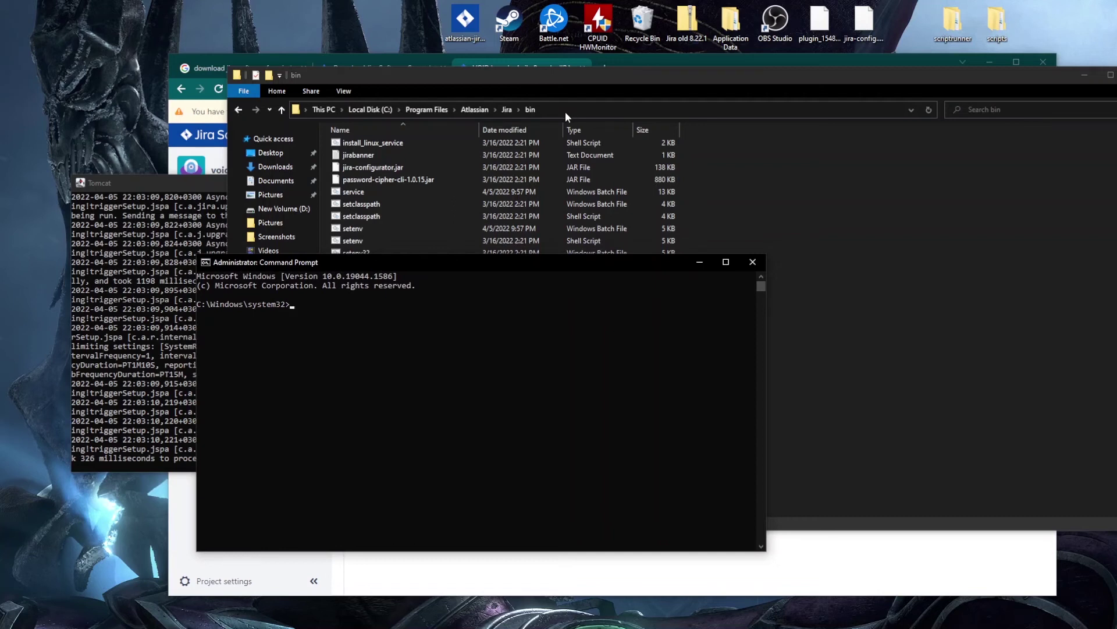
drag(484, 260, 485, 269)
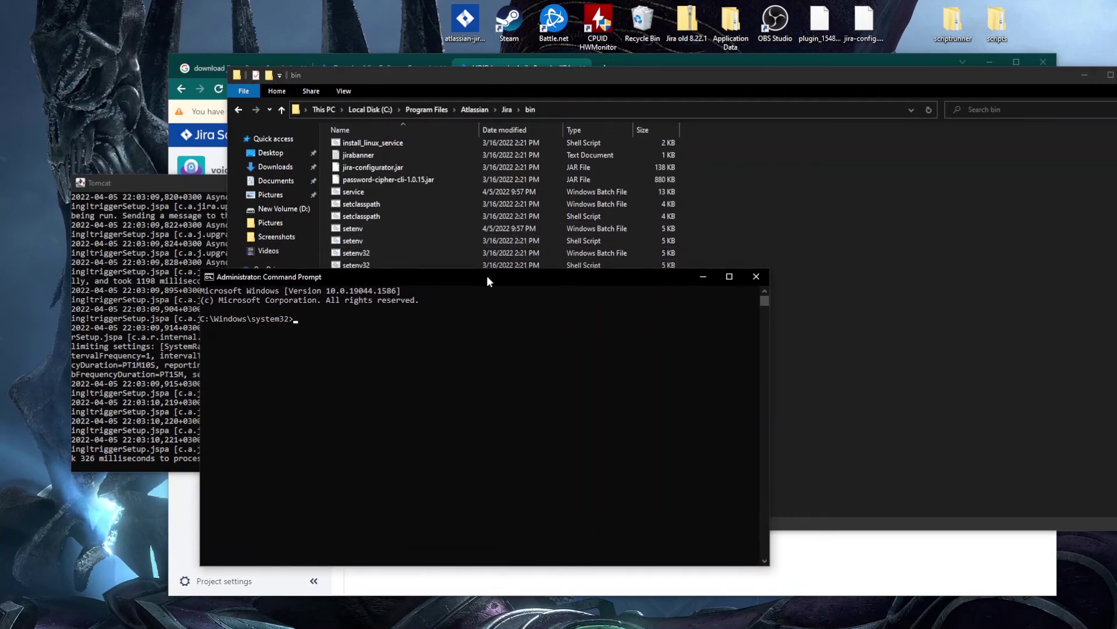
click(567, 109)
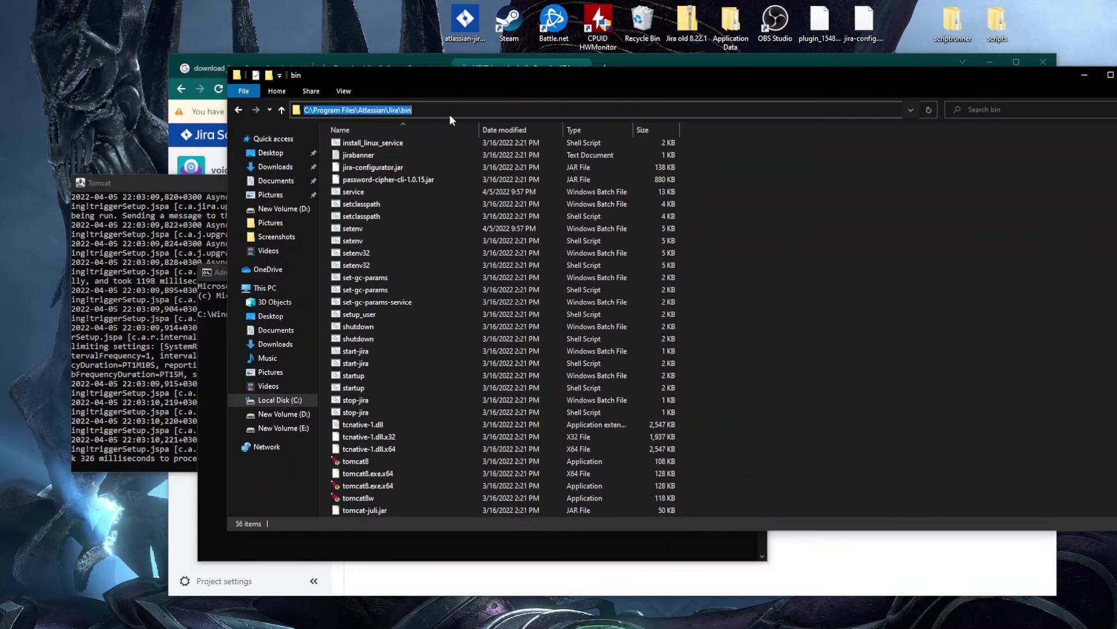
click(814, 175)
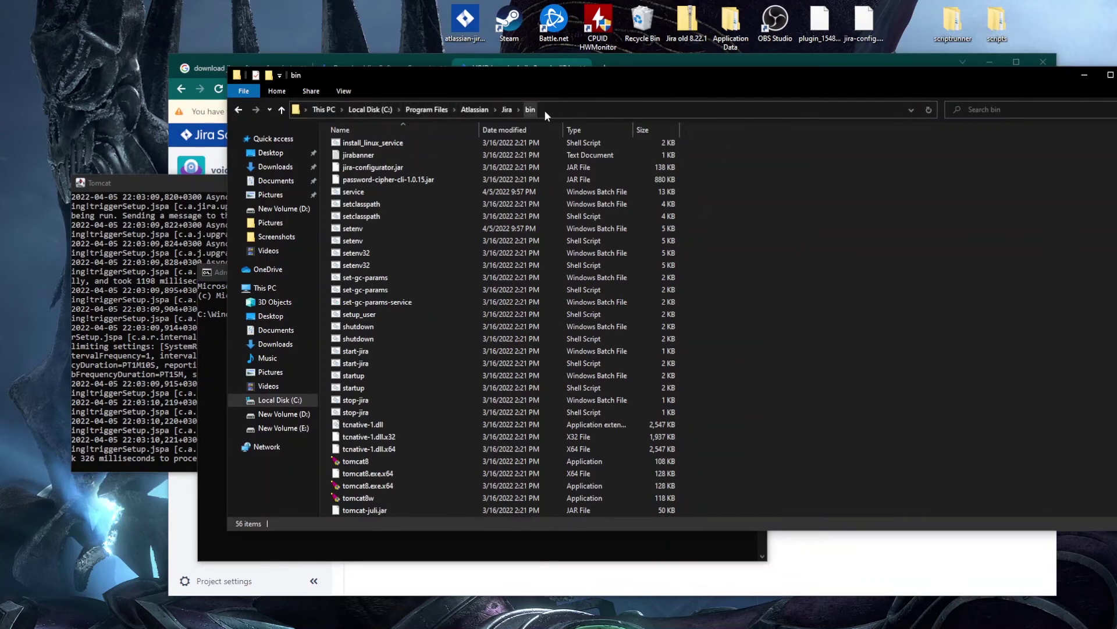
drag(540, 82, 549, 81)
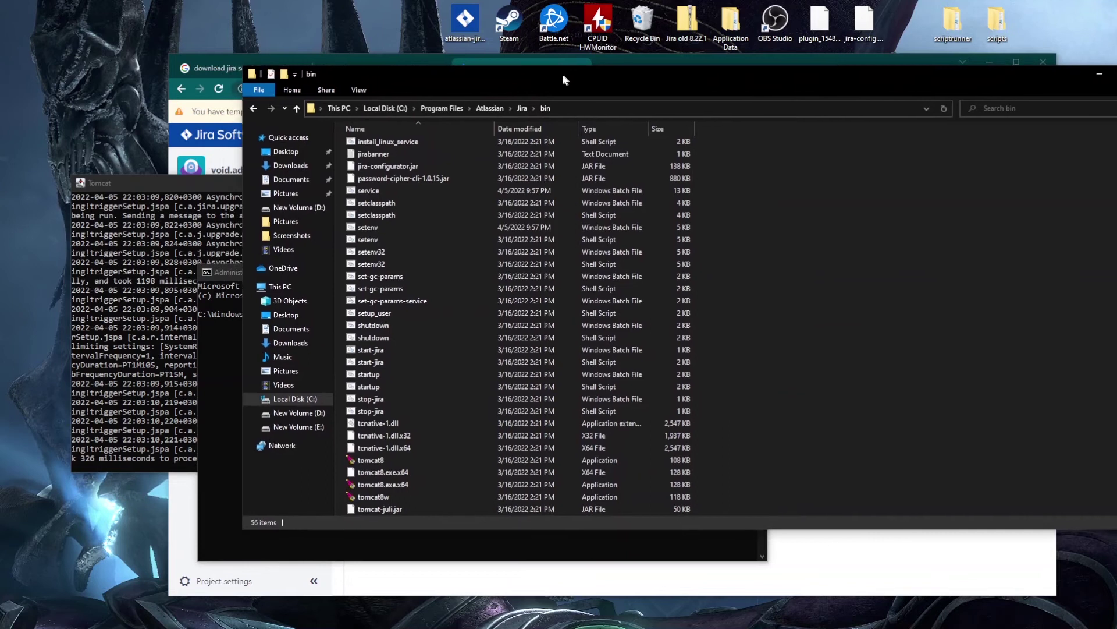
click(565, 109)
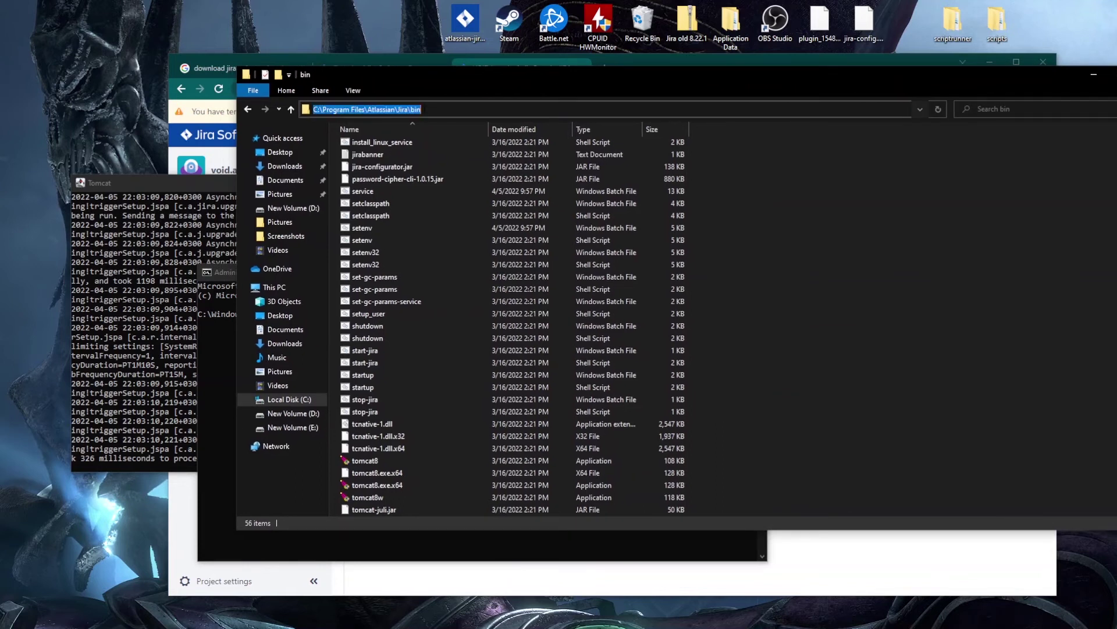
right_click(388, 110)
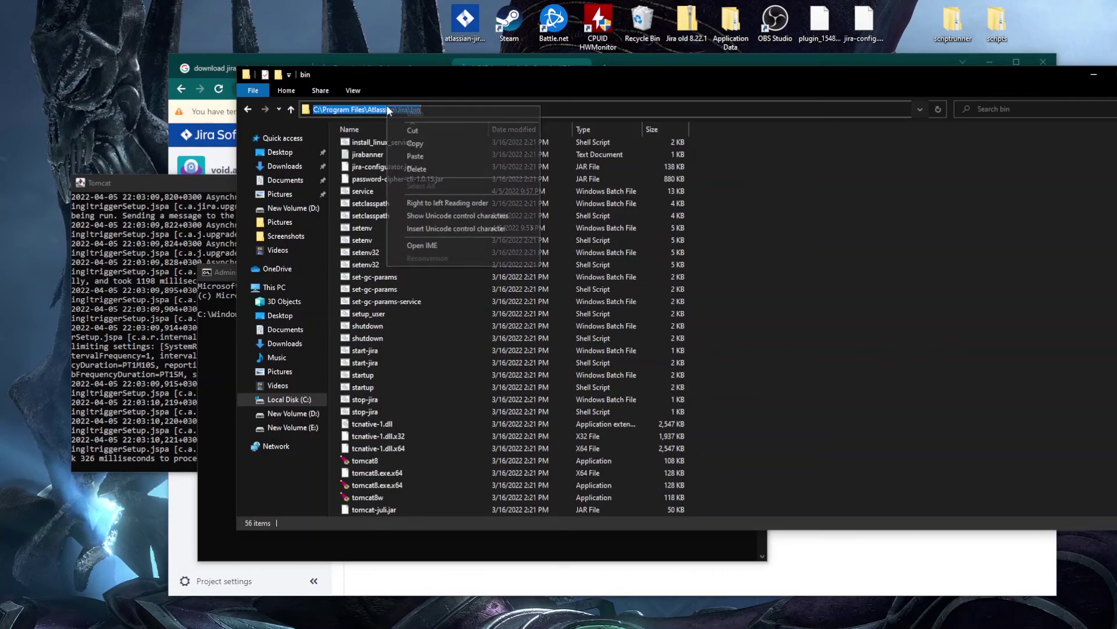
click(419, 144)
click(802, 211)
Step: In the administrator Command Prompt, change the directory to C:\Program Files\Atlassian\Jira\bin using the copied path
click(226, 271)
drag(225, 270, 344, 272)
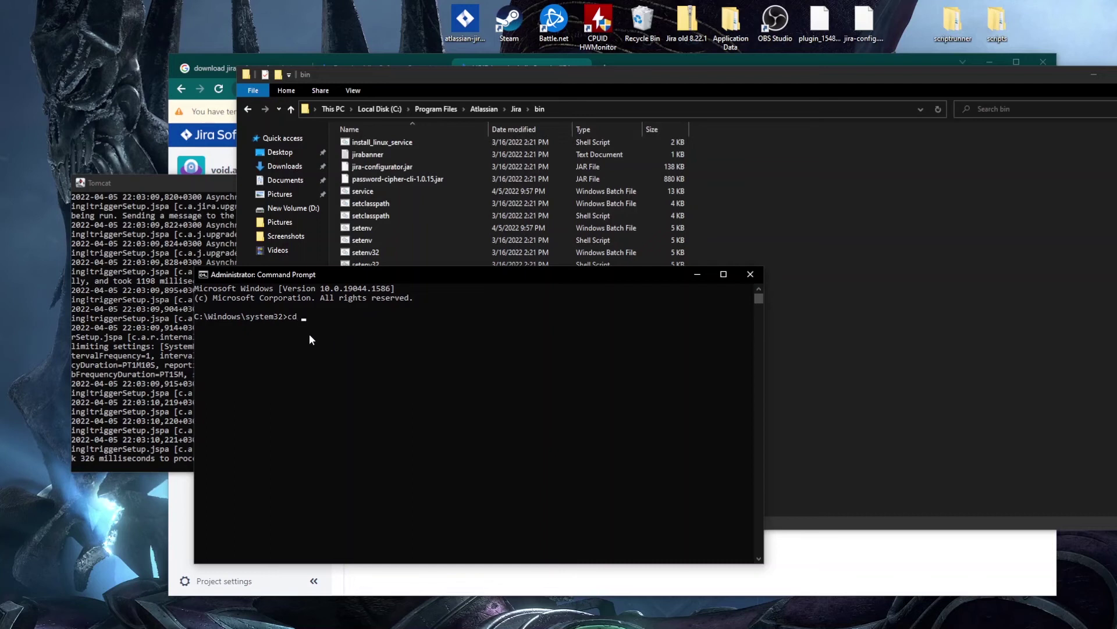
text(cd)
key(ctrl+v)
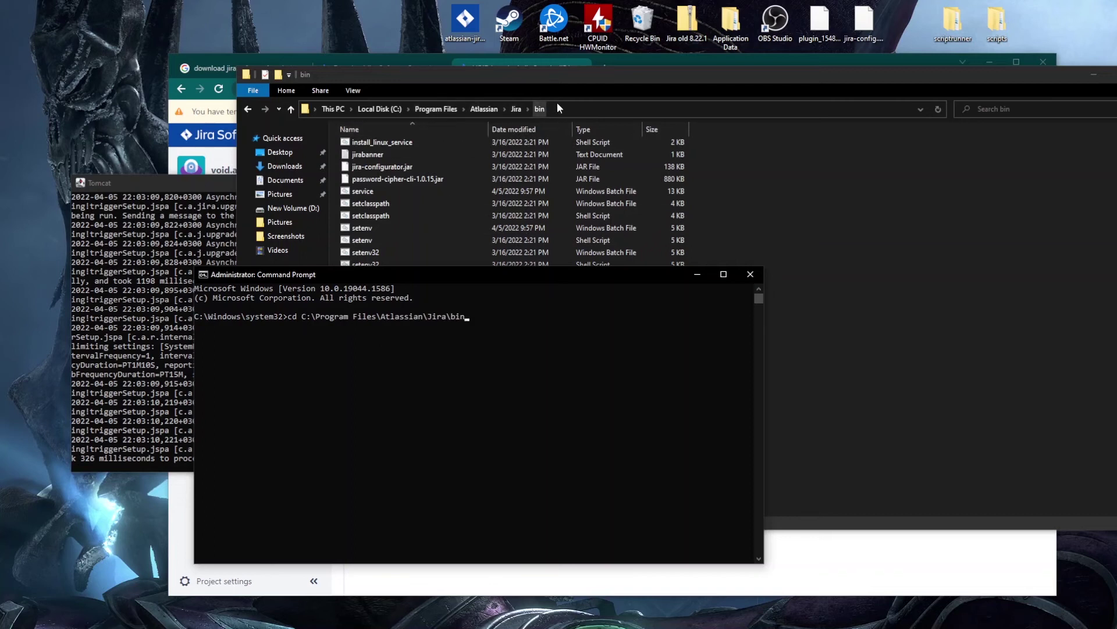
key(Return)
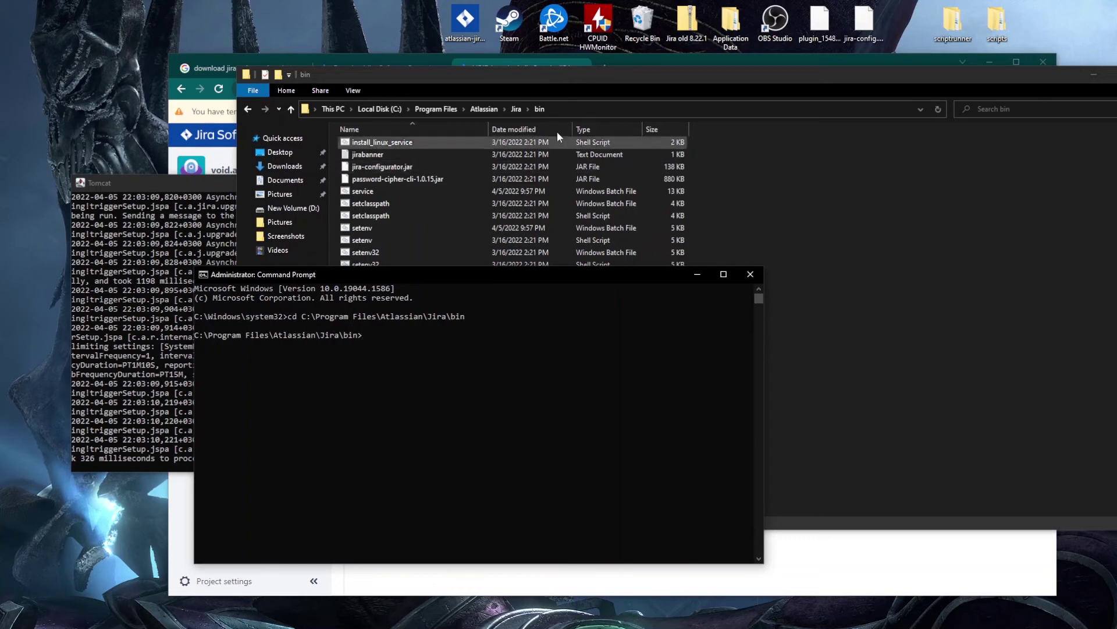
Step: Stop the running Jira server by executing stop-jira from the bin directory in the Command Prompt
drag(441, 271, 364, 319)
click(612, 92)
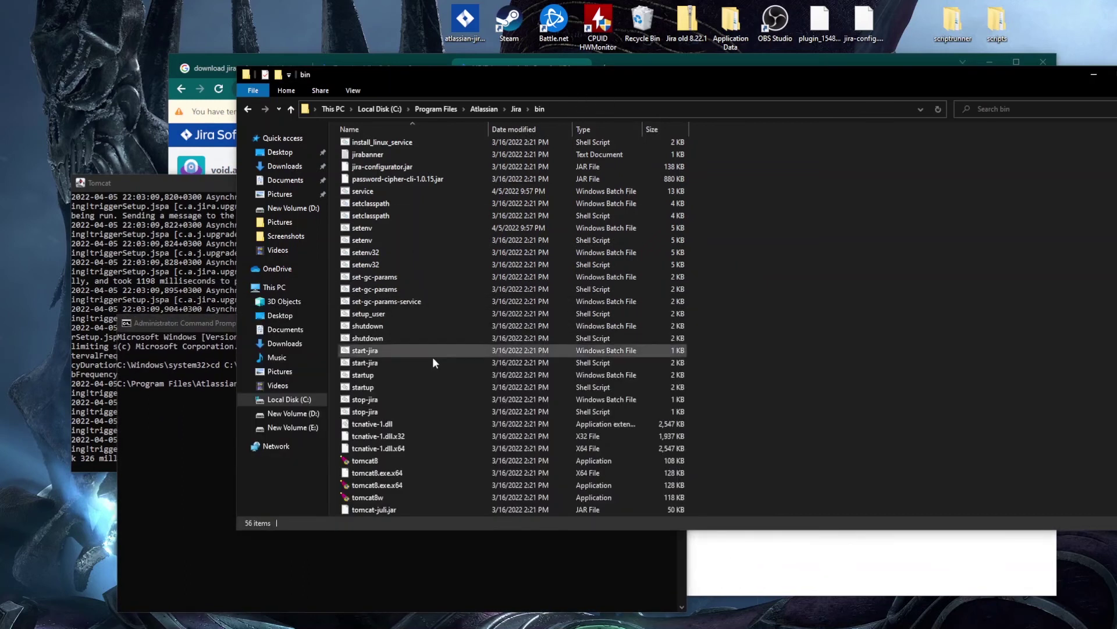
click(217, 324)
drag(217, 325, 574, 193)
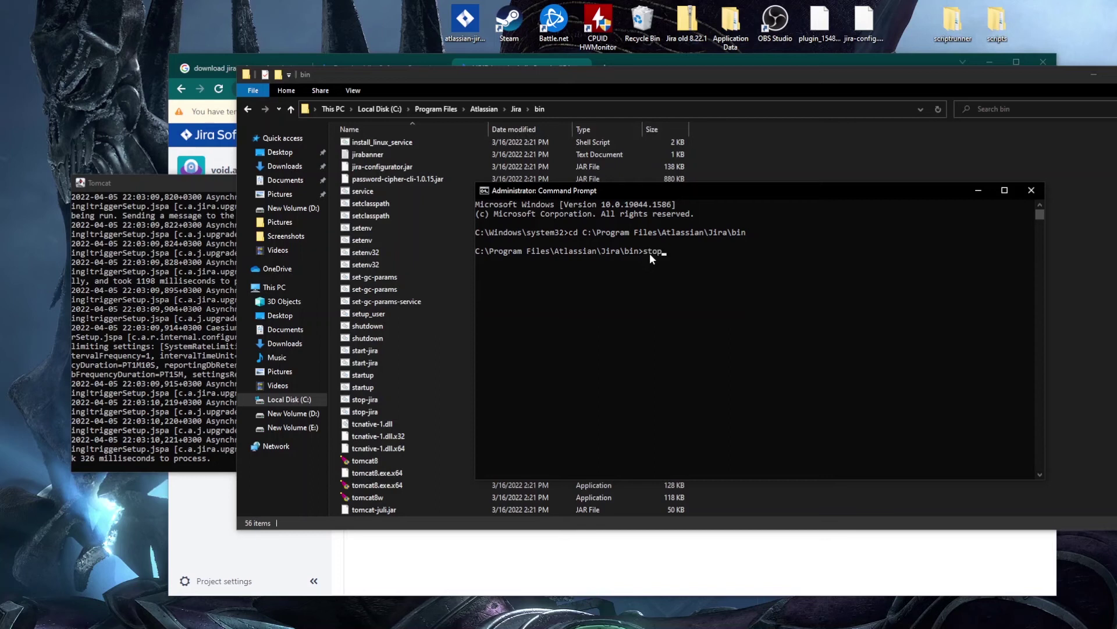
text(ira)
key(Return)
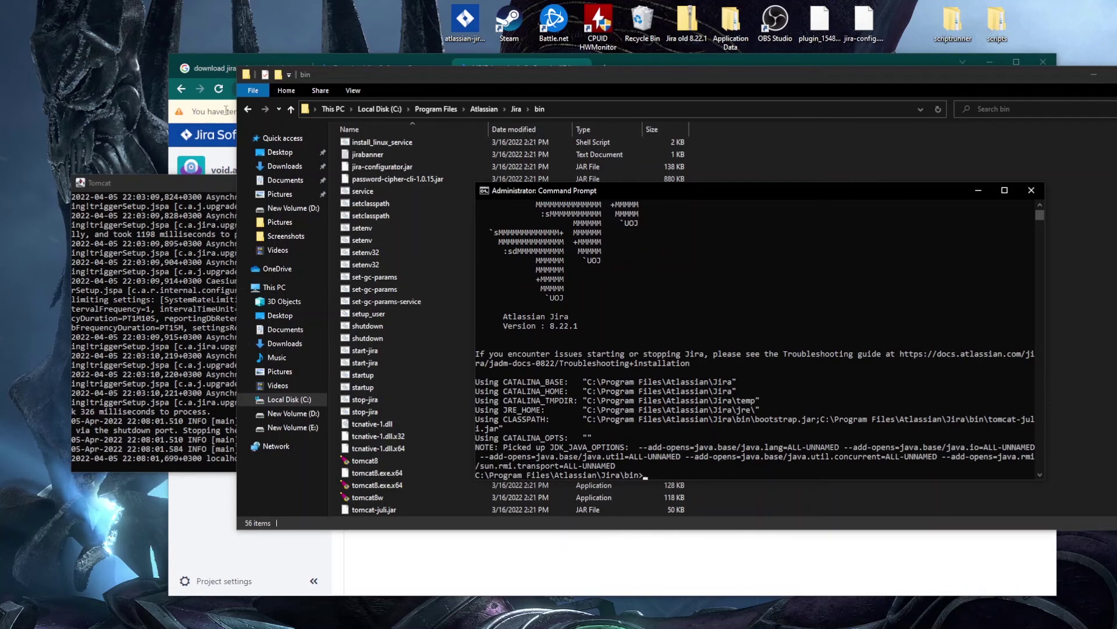
Step: Switch to the browser and load the Jira home page to check whether the server still responds
click(423, 59)
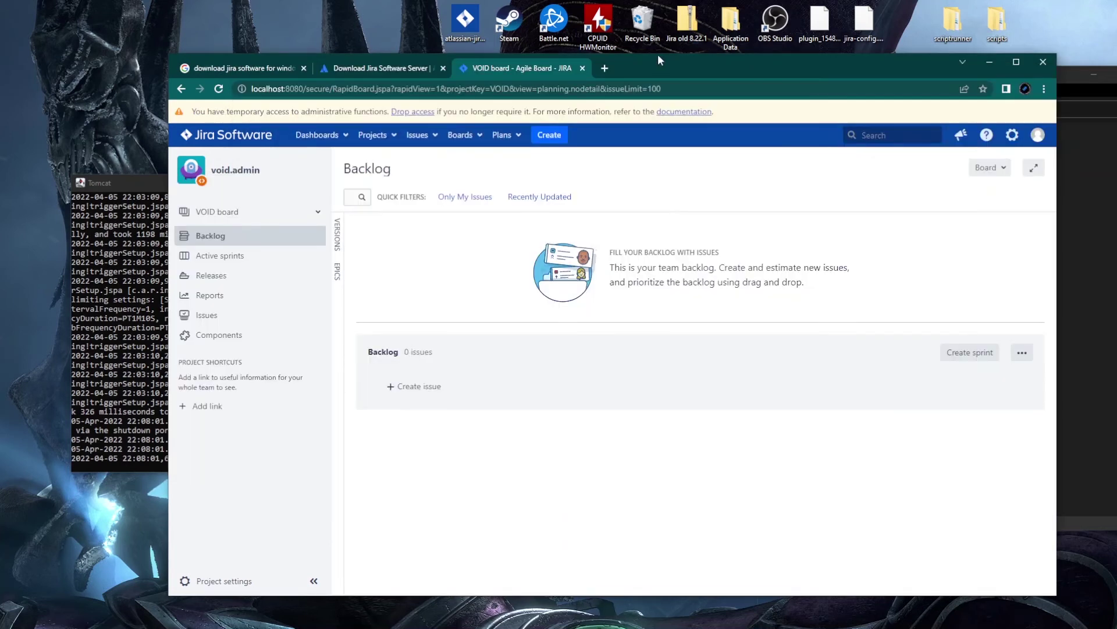
drag(658, 54, 664, 43)
click(257, 127)
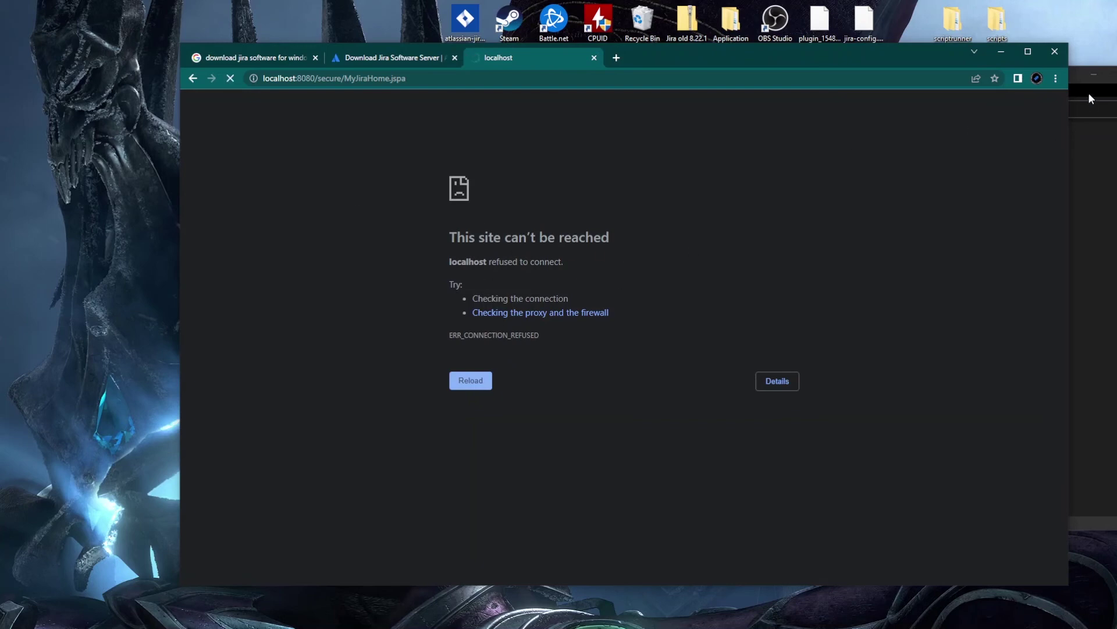
Step: Return to the administrator Command Prompt and start the Jira server again by executing start-jira
drag(1074, 76, 850, 86)
drag(663, 84, 629, 124)
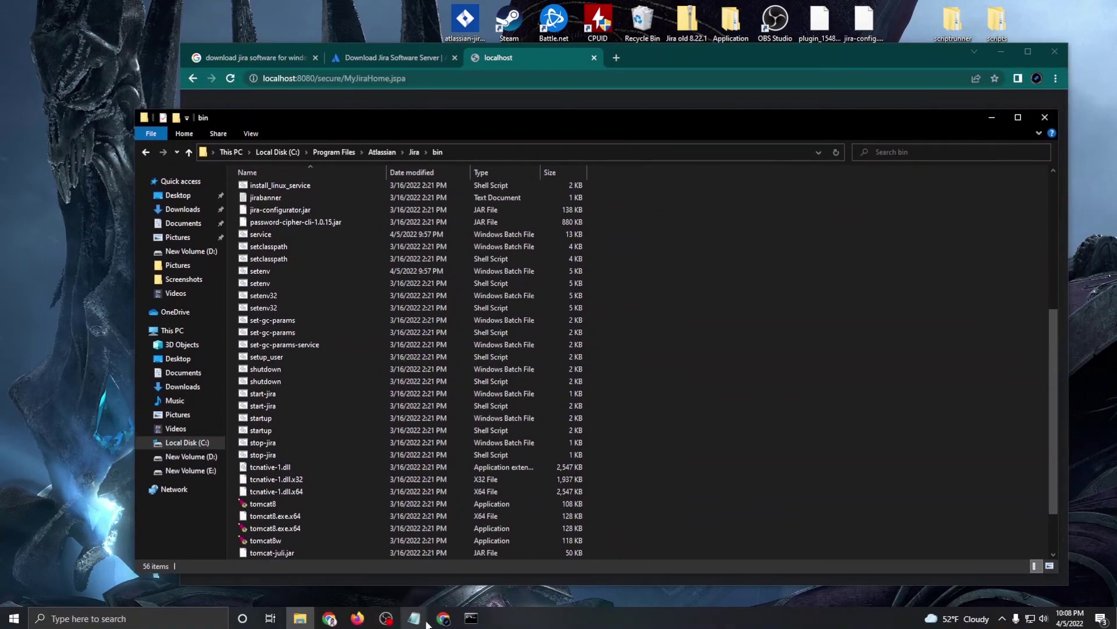
click(471, 617)
click(785, 176)
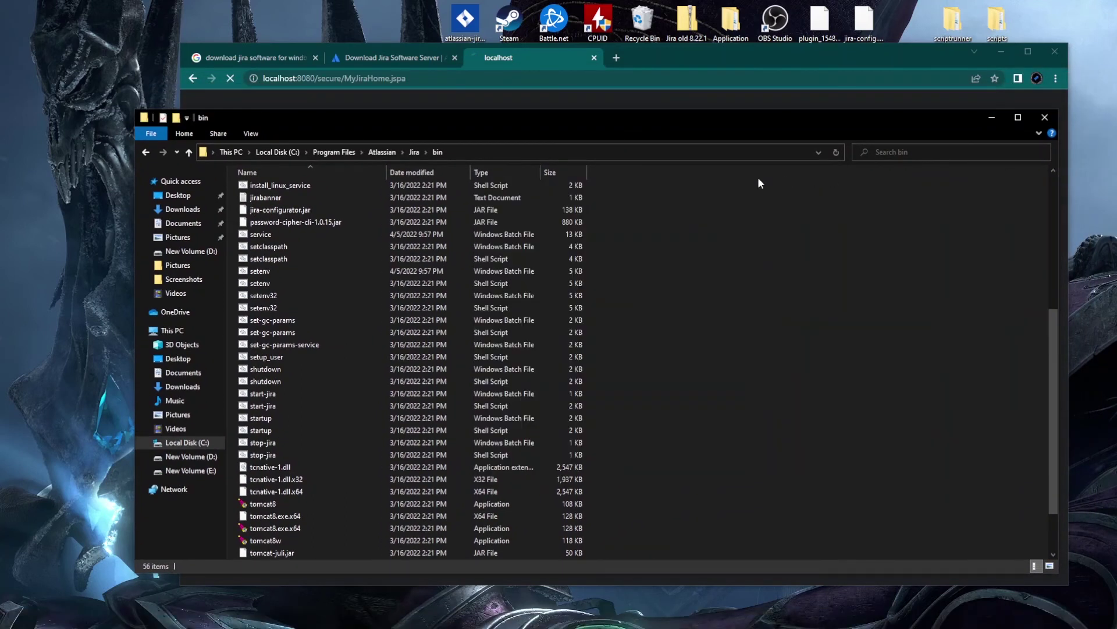
click(473, 620)
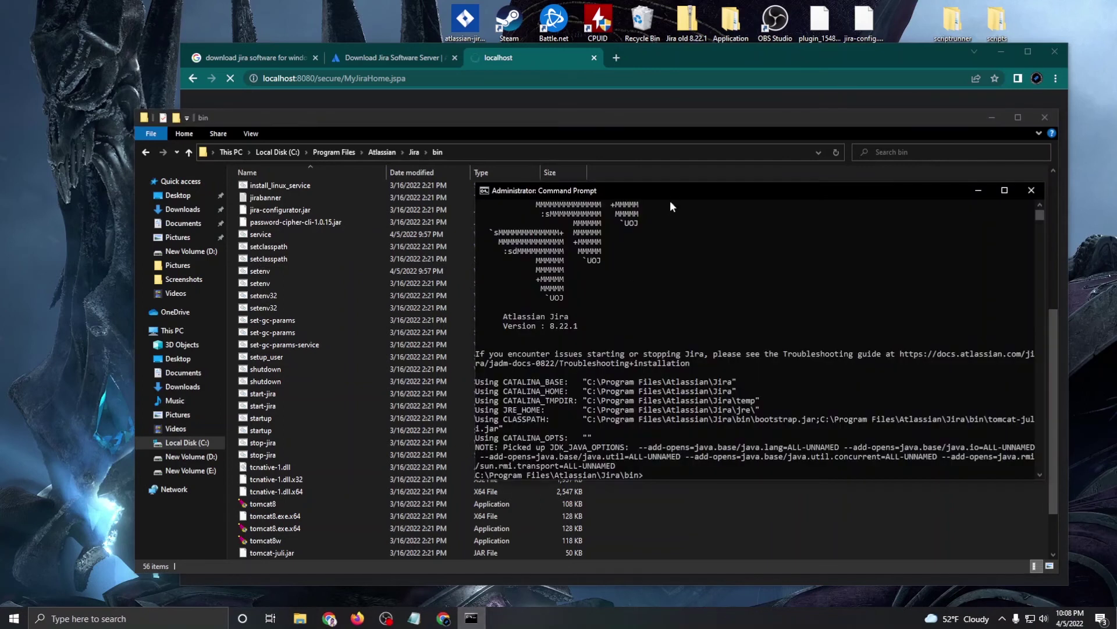
drag(673, 187, 487, 211)
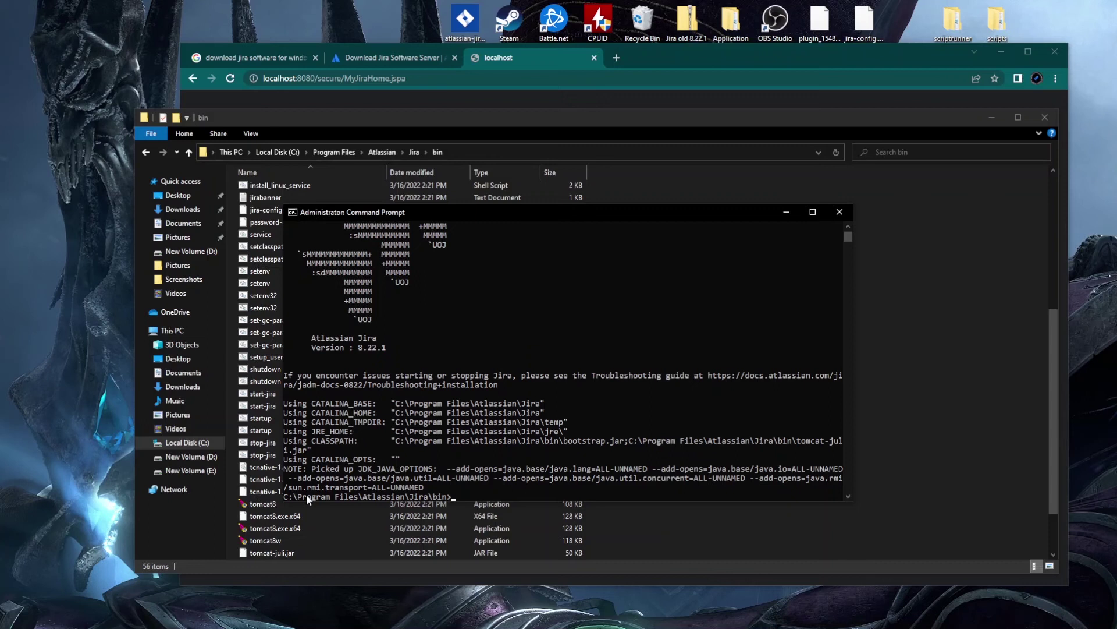
text(start-jira)
key(Return)
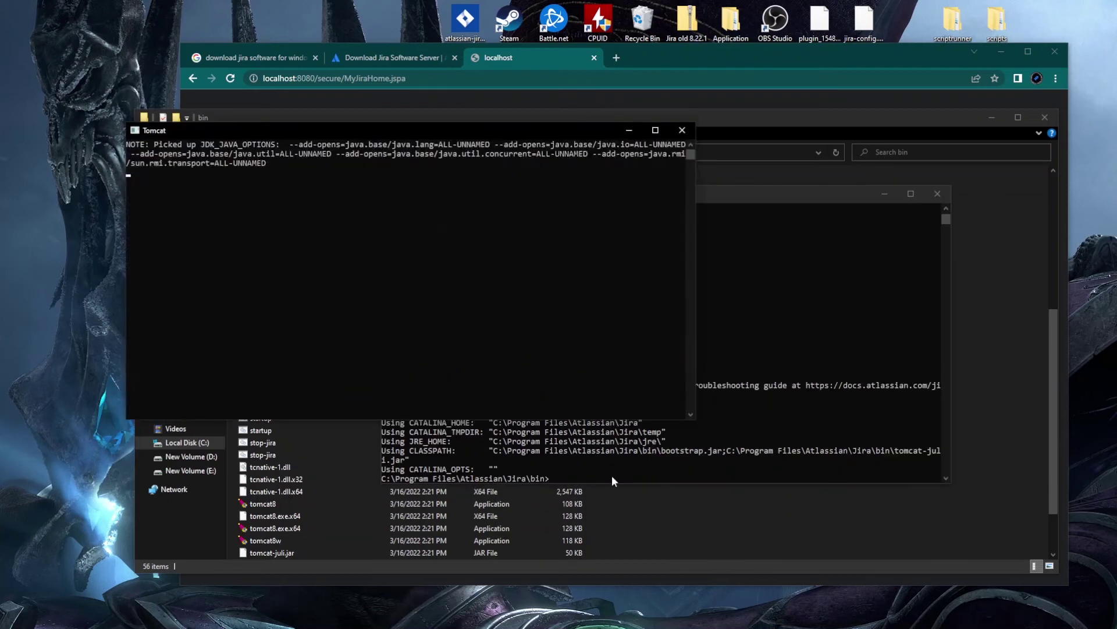
Step: Switch to the browser to check Jira's startup page, placing the Tomcat console and browser windows side by side
drag(525, 129, 541, 173)
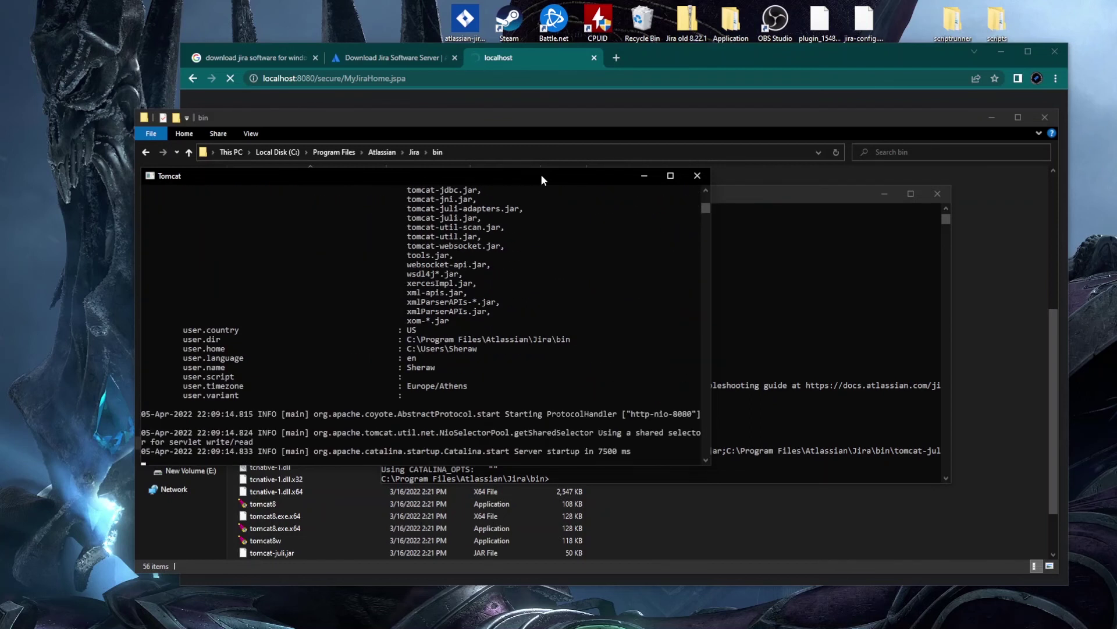
click(699, 52)
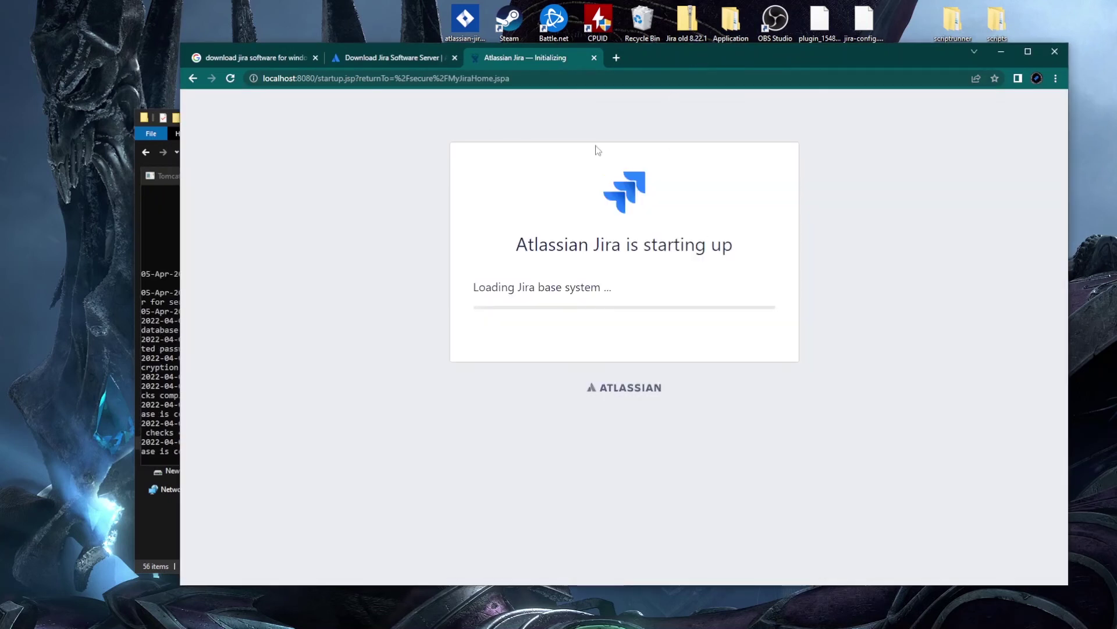
drag(663, 58, 676, 43)
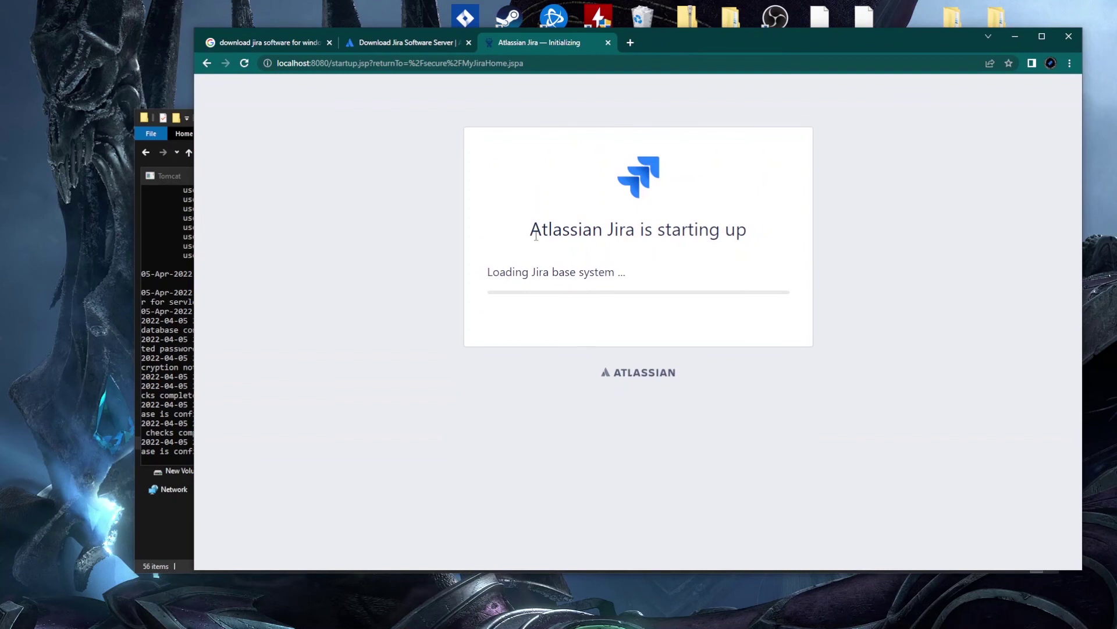
drag(212, 179, 134, 183)
click(692, 46)
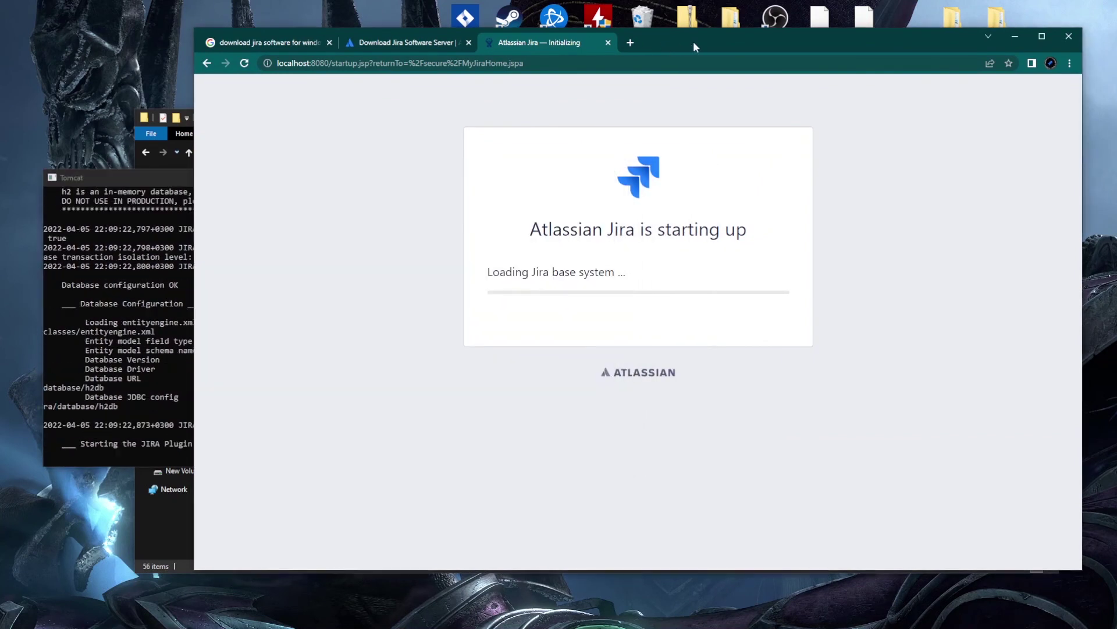
Step: Examine the startup log in the Tomcat console, then return to the browser to follow Jira's loading progress
click(127, 174)
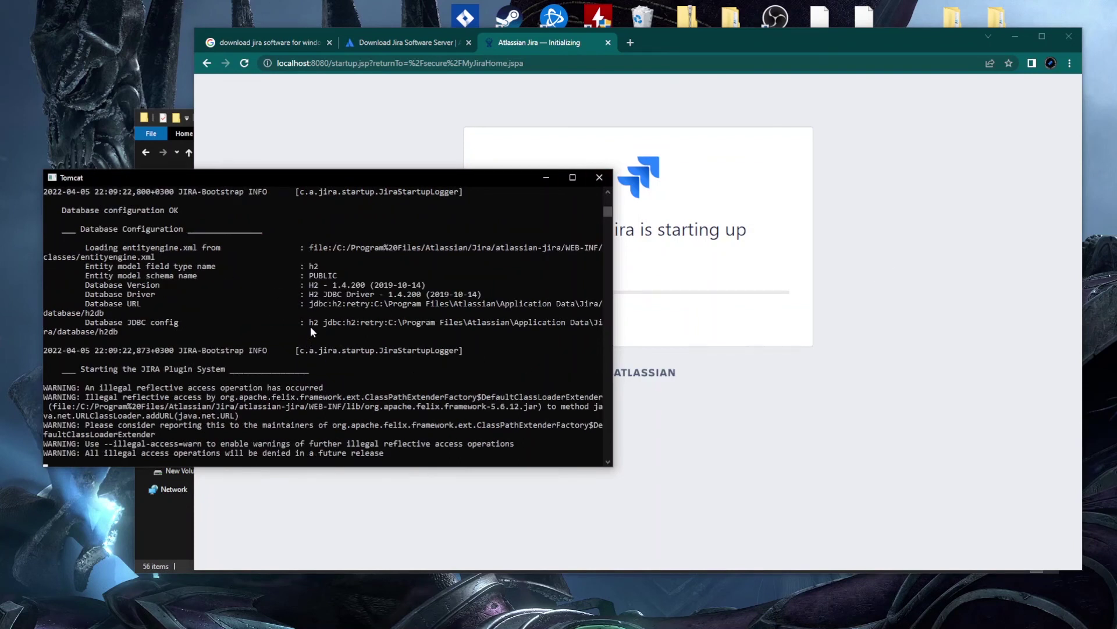
scroll(277, 301, down, 3)
scroll(288, 320, up, 5)
scroll(288, 322, down, 4)
scroll(306, 323, up, 1)
scroll(306, 322, up, 1)
click(845, 307)
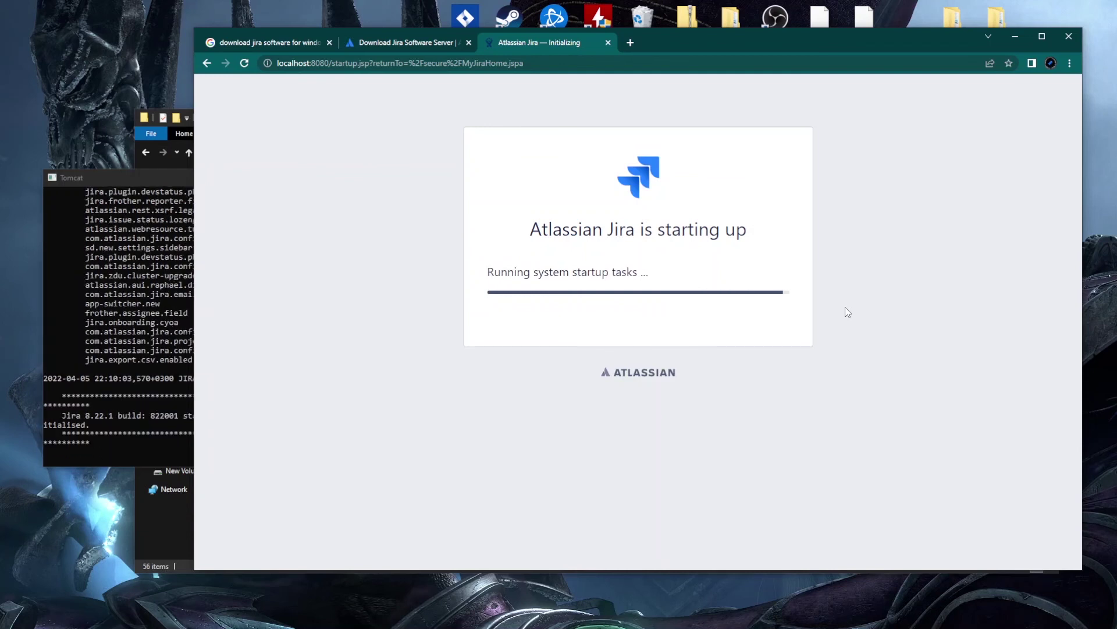
click(144, 177)
drag(179, 179, 163, 215)
click(829, 362)
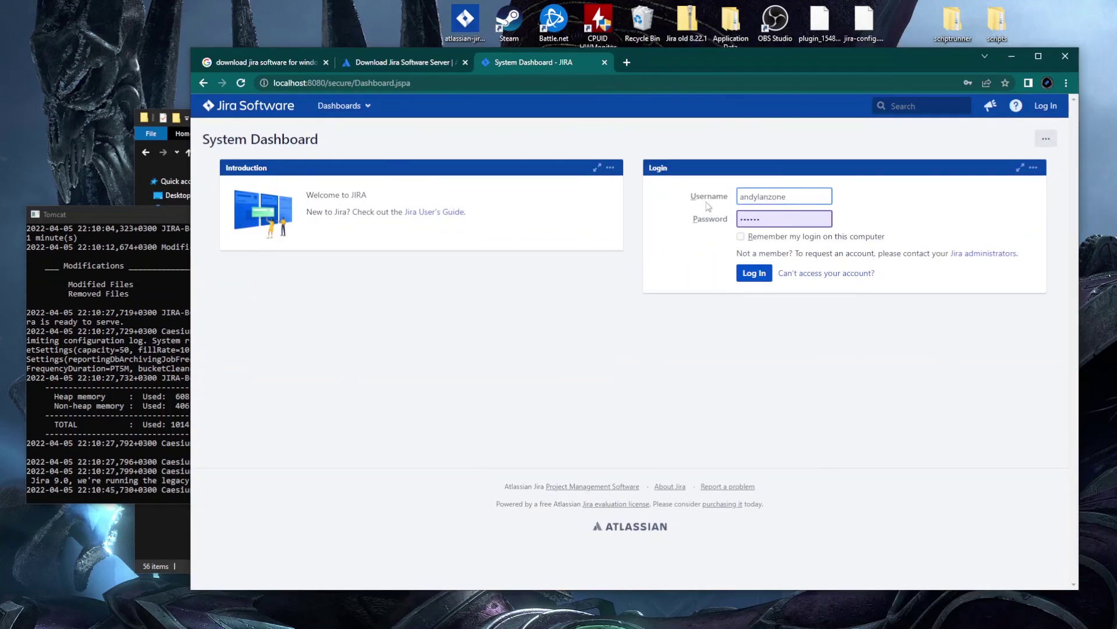
Step: Log in to Jira by entering the account password, and dismiss the browser's password prompts without saving the password
click(705, 216)
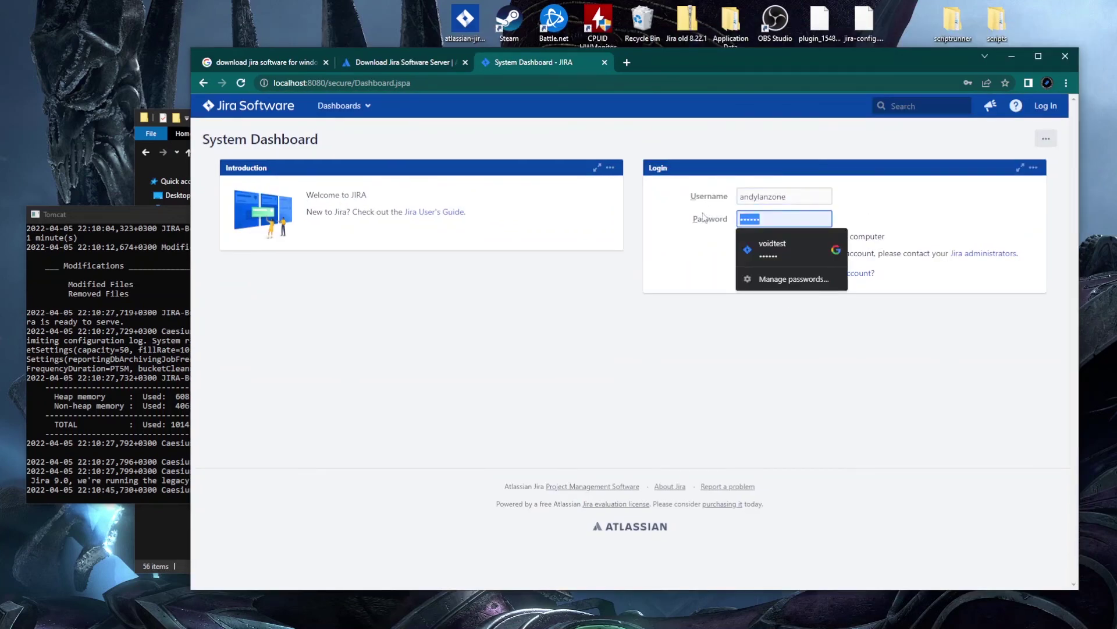
text(•••••••••••)
key(Return)
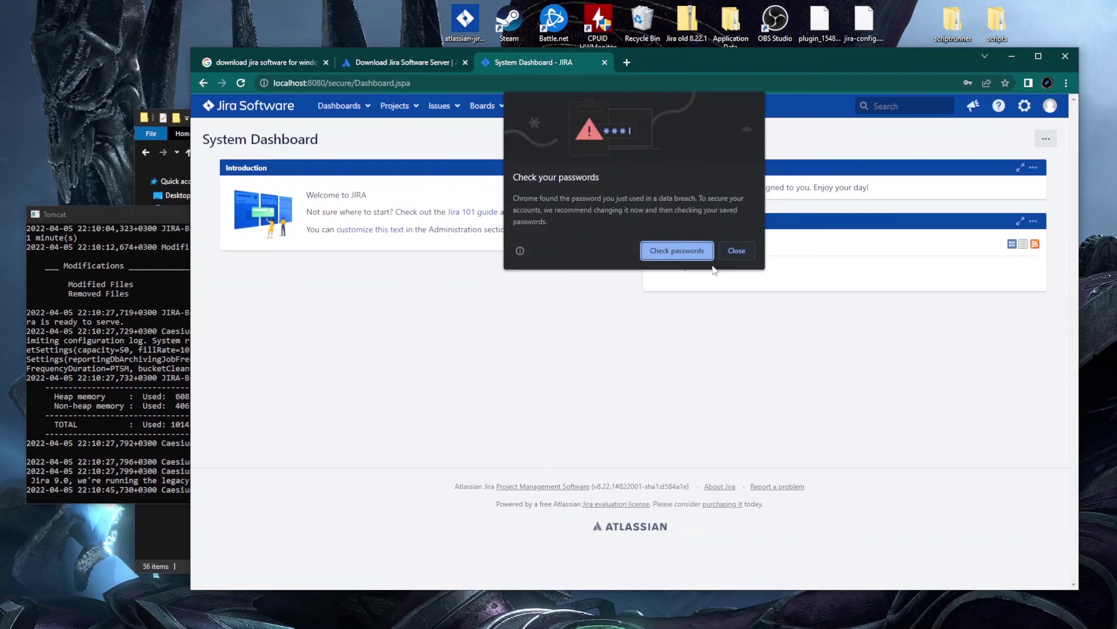
click(733, 250)
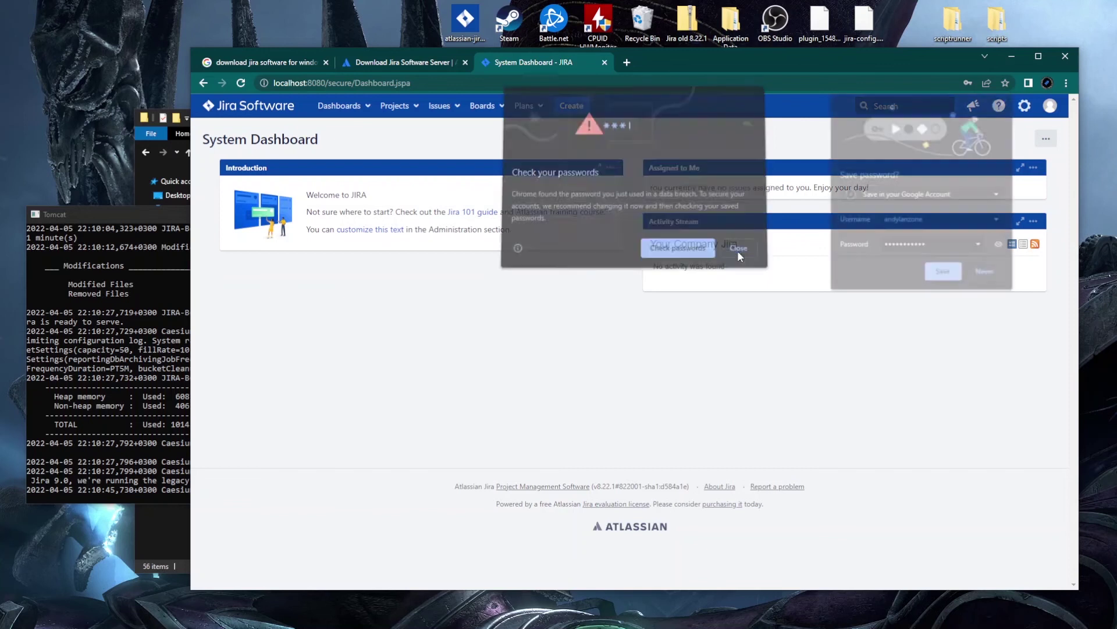
click(986, 271)
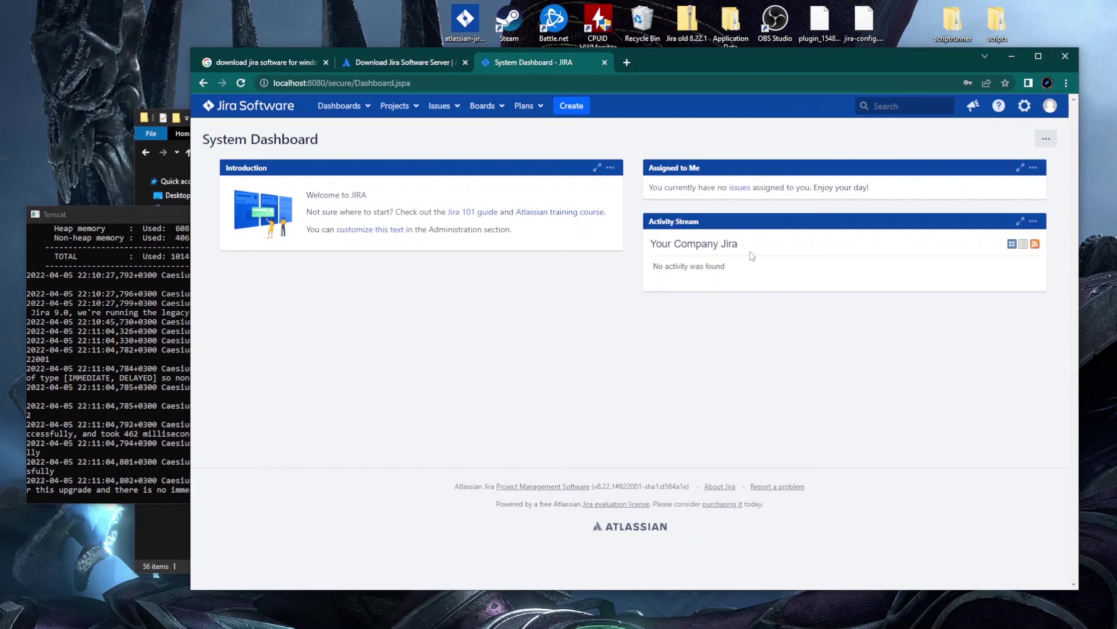
Step: Bring the Tomcat console in front of the Jira dashboard to review the running server's log
click(169, 215)
drag(285, 215, 289, 250)
click(691, 307)
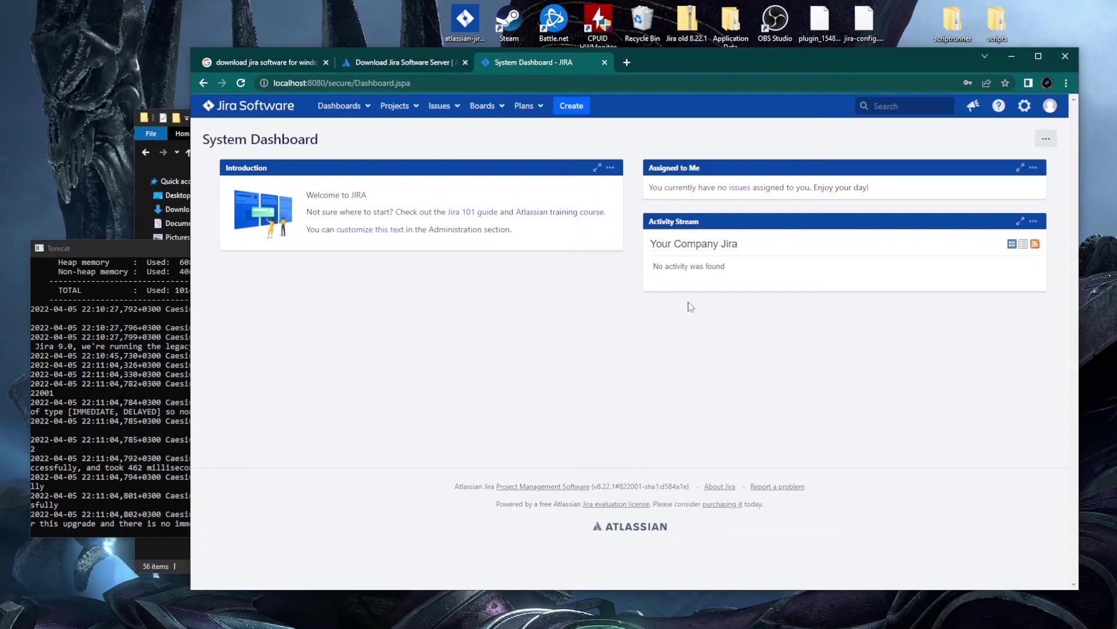
click(178, 249)
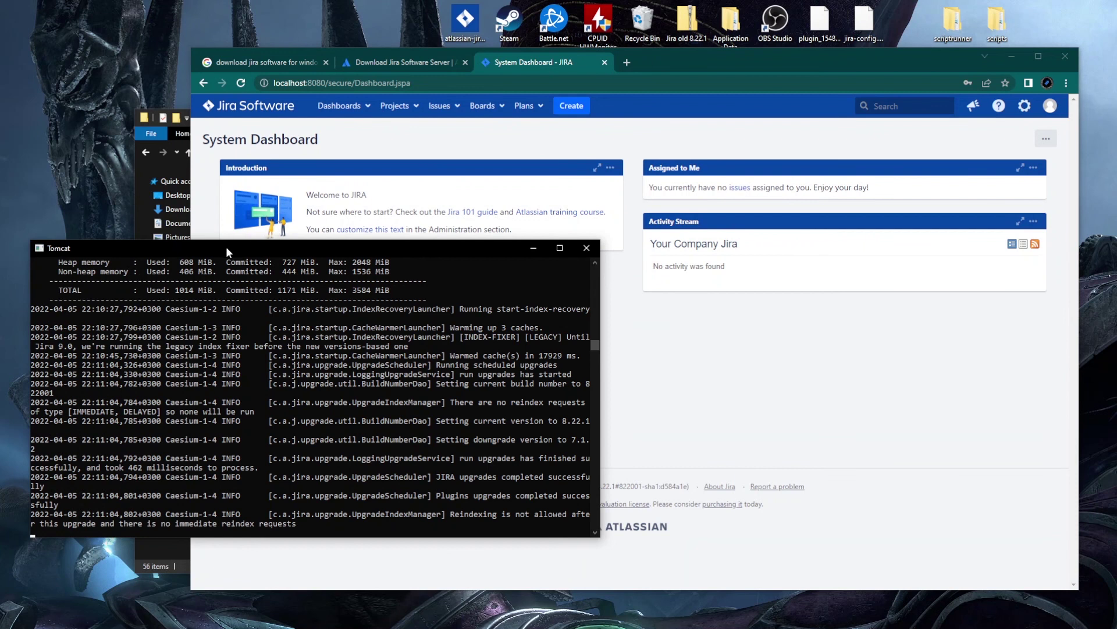
drag(230, 247, 267, 206)
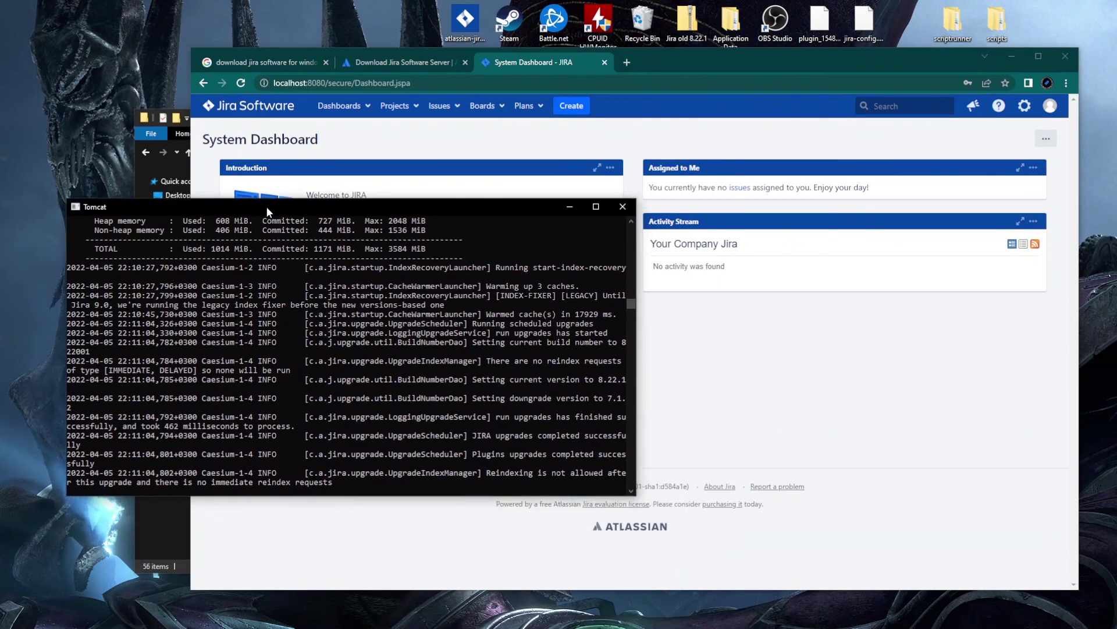